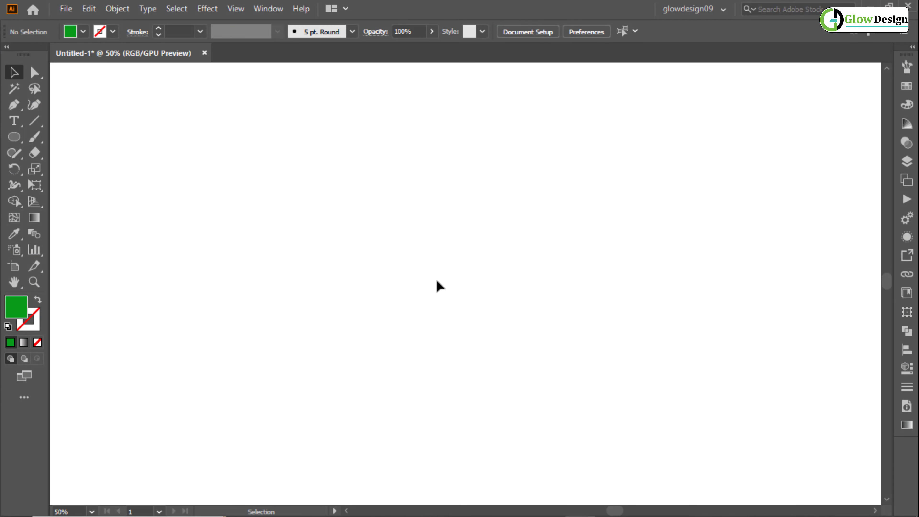
- Draw a vertical line about 411 pt long on the canvas's left part and give it a black stroke
click(34, 125)
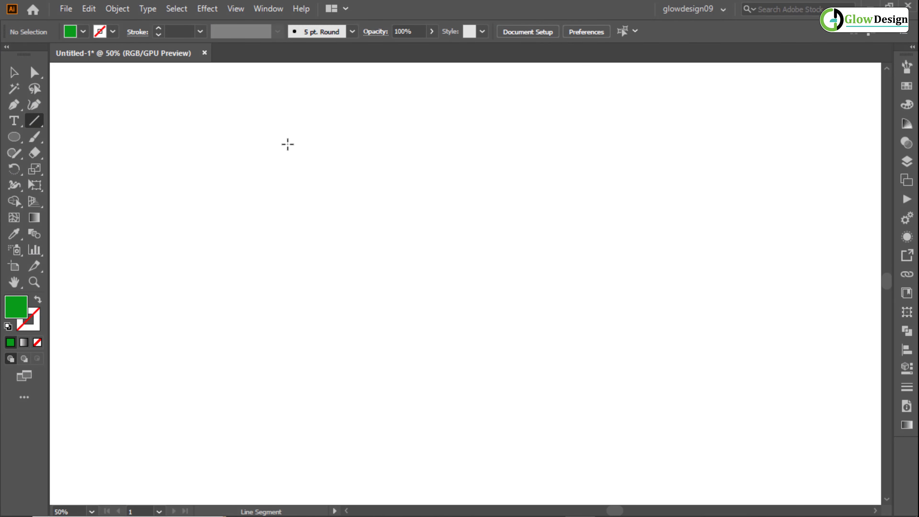
drag(181, 133, 191, 373)
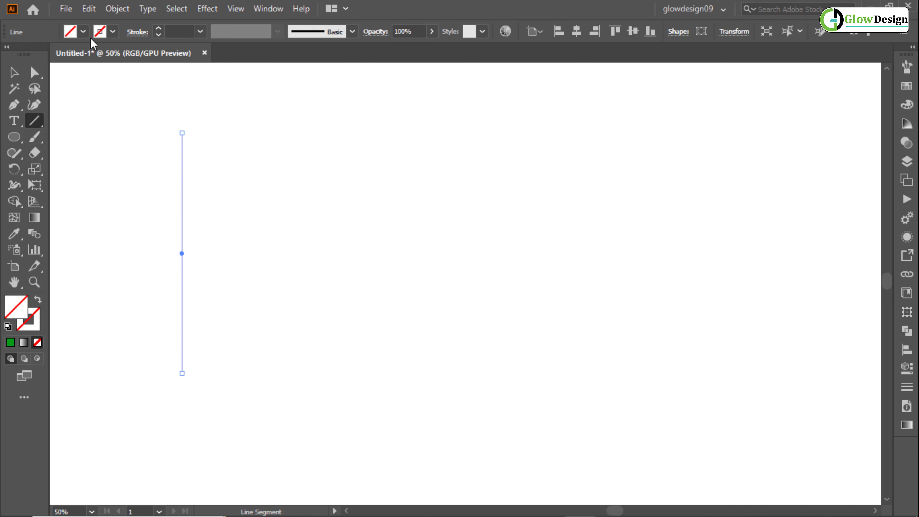
click(102, 32)
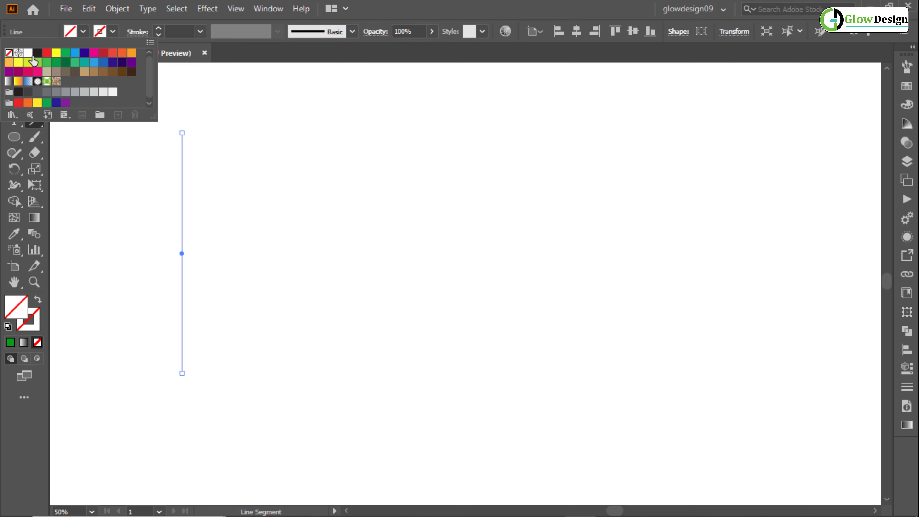
click(36, 53)
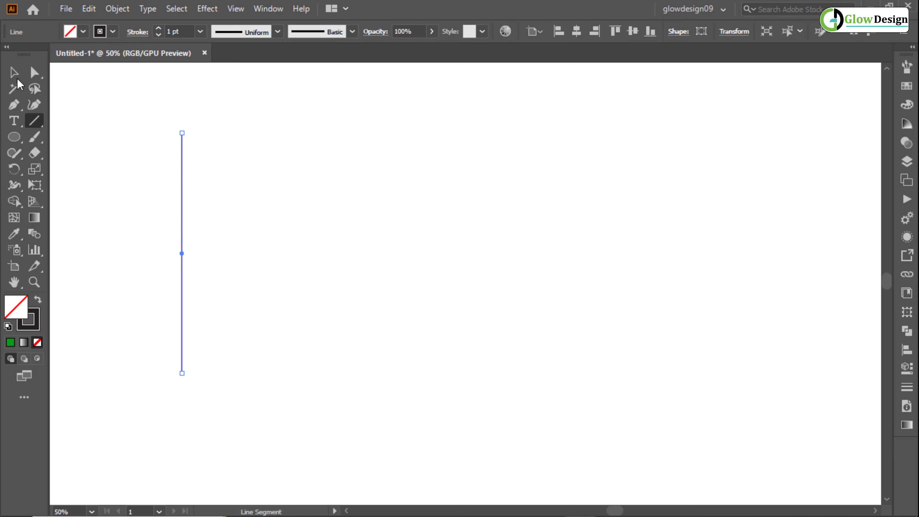
click(14, 73)
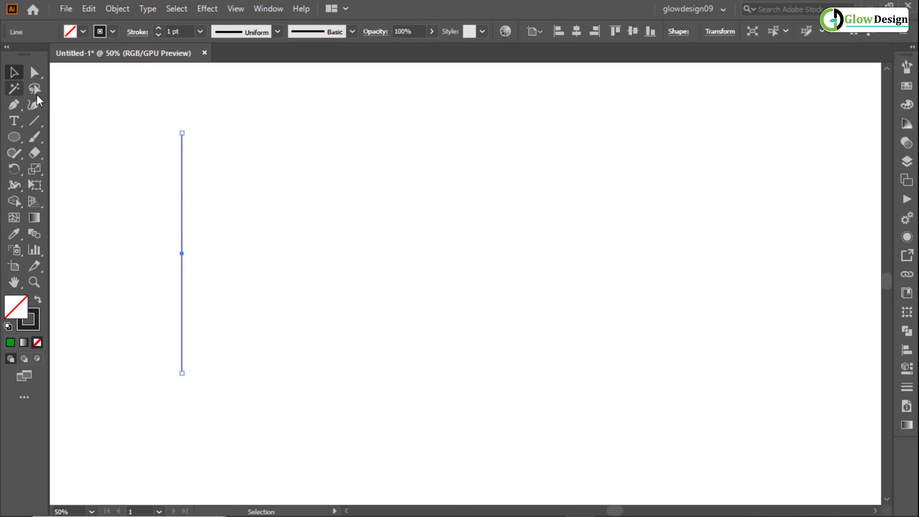
- Duplicate the vertical line about 54 pt to its right, keeping both lines parallel and level
click(185, 232)
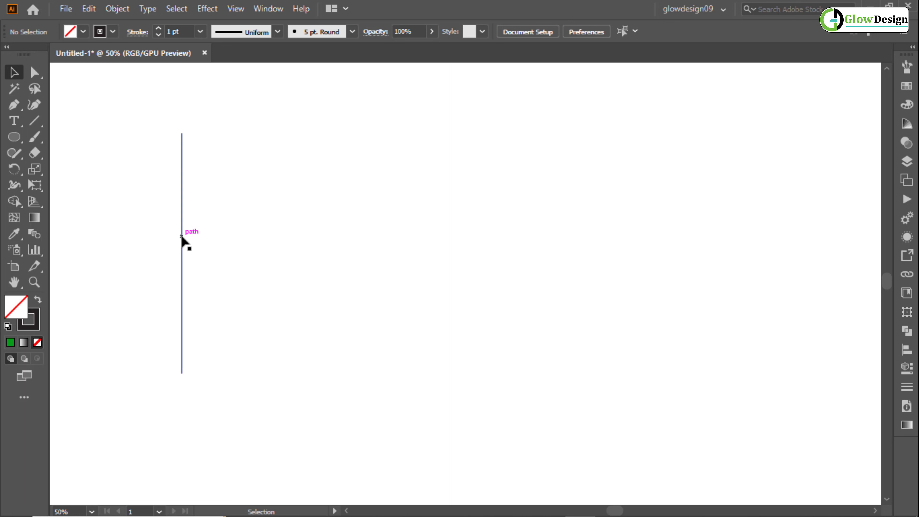
click(182, 238)
drag(182, 237, 214, 237)
click(267, 230)
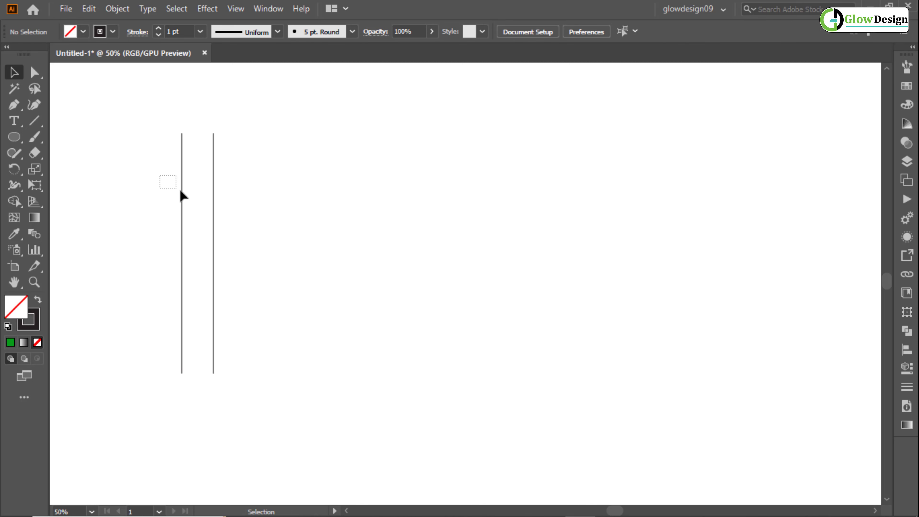
- Group the two vertical lines and move the group up and left, near the canvas's left edge
drag(180, 191, 221, 225)
right_click(205, 204)
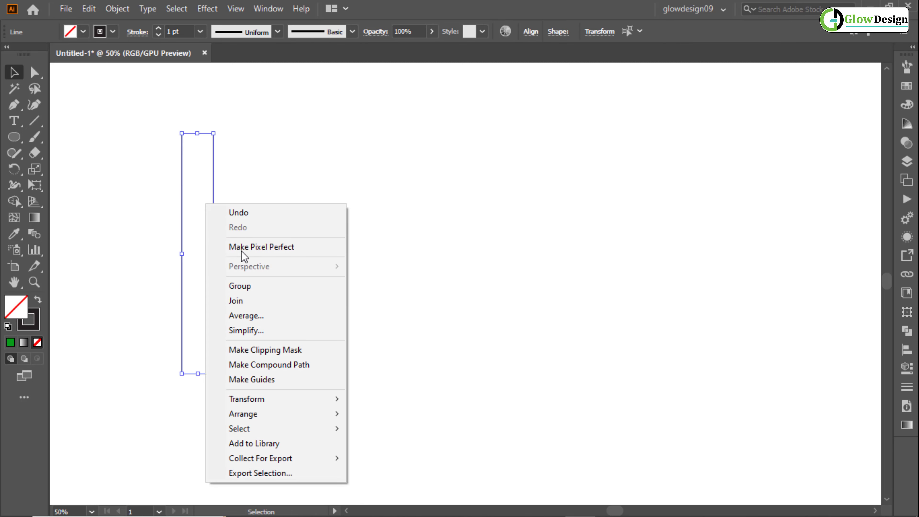
click(265, 287)
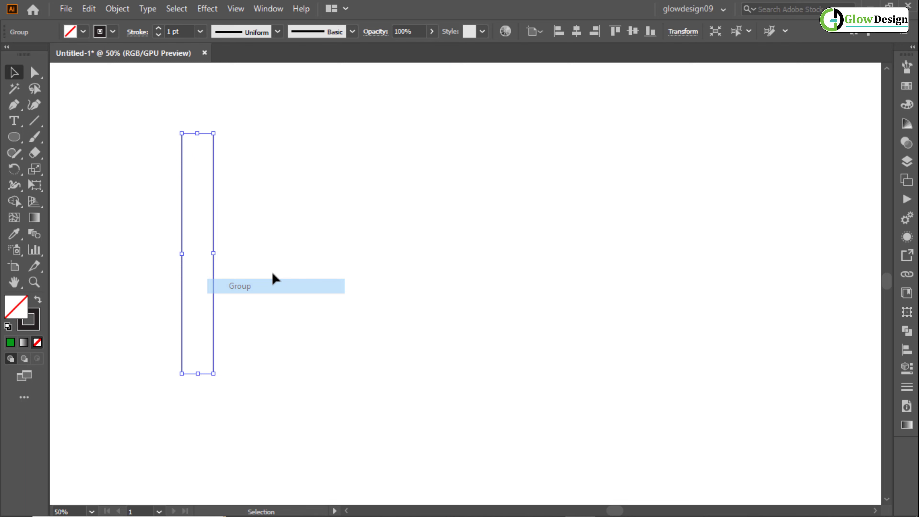
click(330, 221)
drag(220, 233, 137, 215)
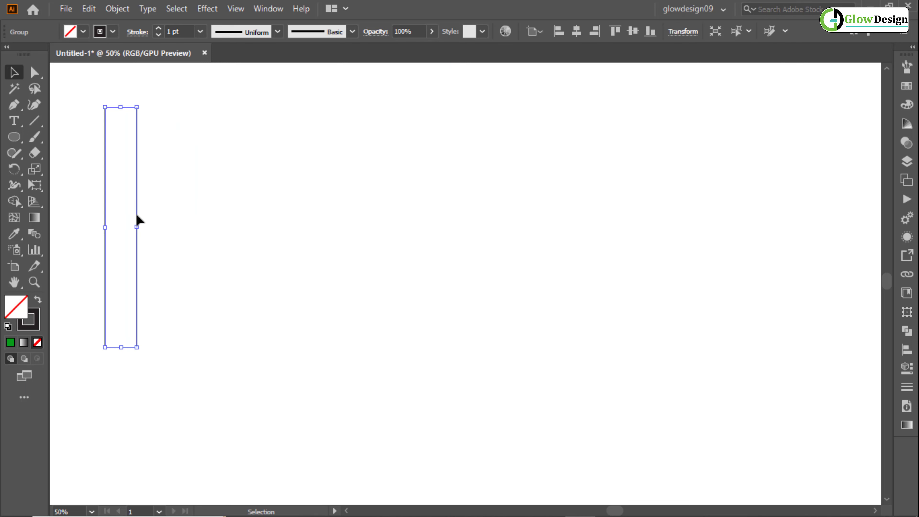
- Paste a copy of the line pair in place, move it right of the original and stretch it to about 545 pt tall
click(95, 10)
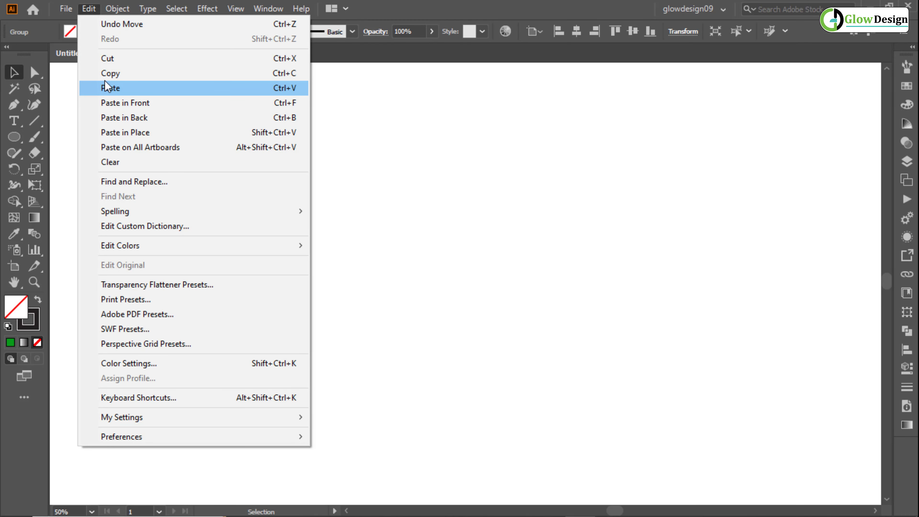
click(106, 73)
click(89, 8)
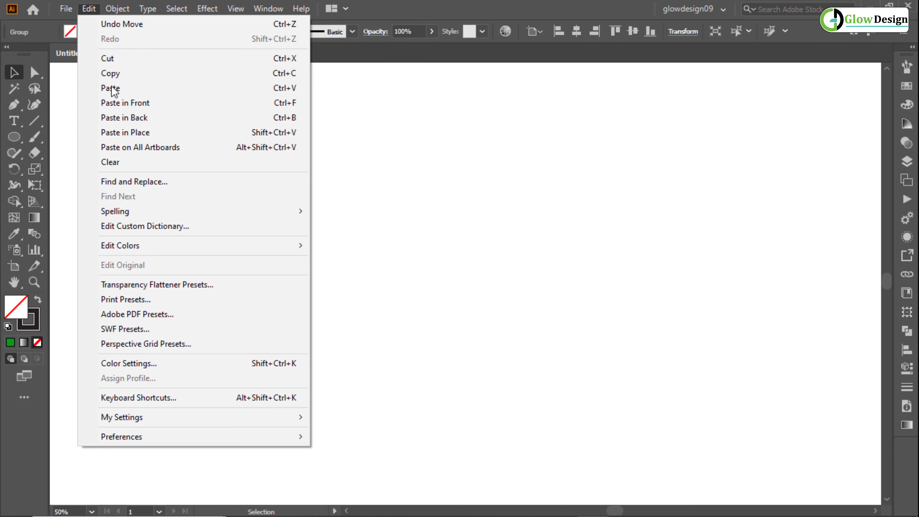
click(115, 131)
drag(138, 190, 286, 243)
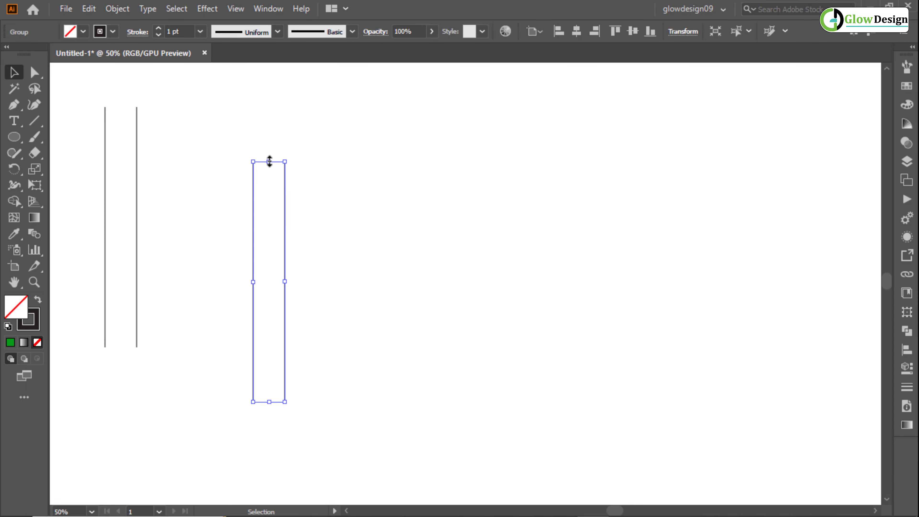
drag(269, 162, 269, 126)
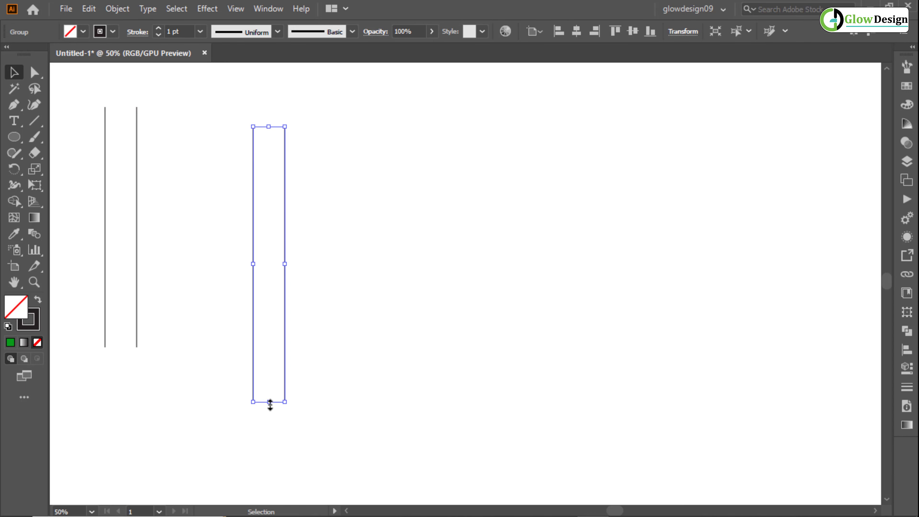
drag(270, 403, 269, 445)
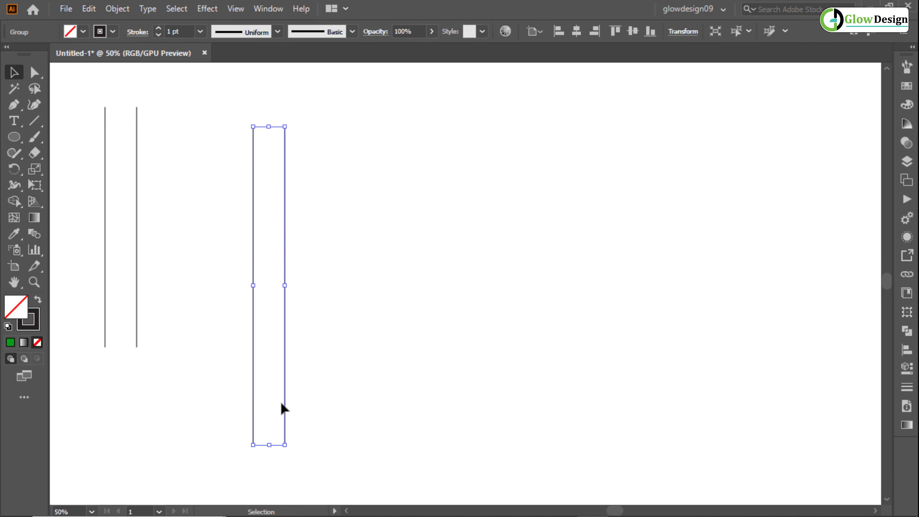
- Set the stretched line pair's rotation angle to 60° and shift the pair slightly to the right
click(683, 34)
click(609, 89)
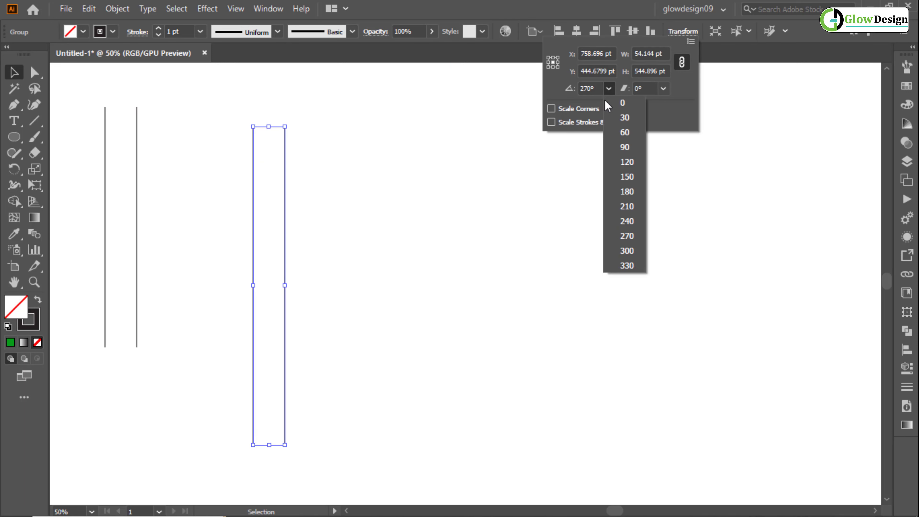
click(637, 133)
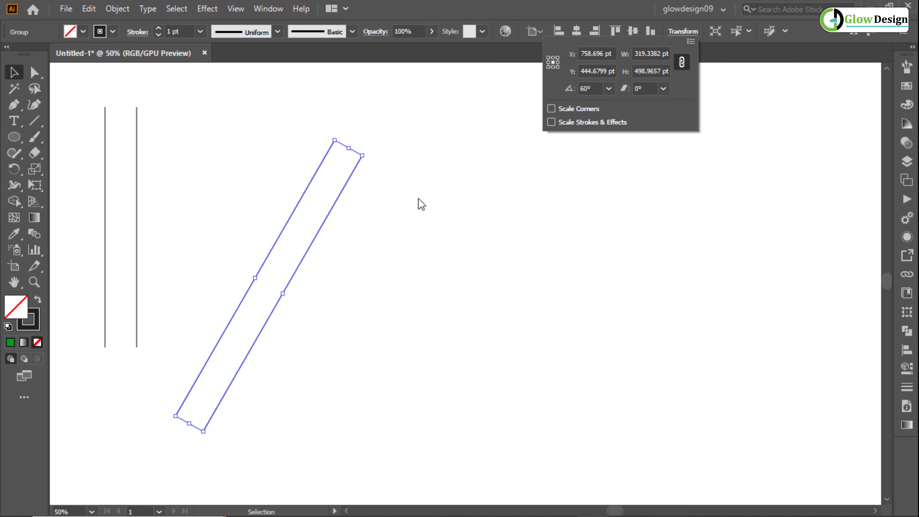
click(303, 256)
drag(305, 254, 321, 257)
click(386, 260)
- Reflect a copy of the slanted line pair across the vertical axis and move it right so the pairs cross near their upper ends
right_click(305, 215)
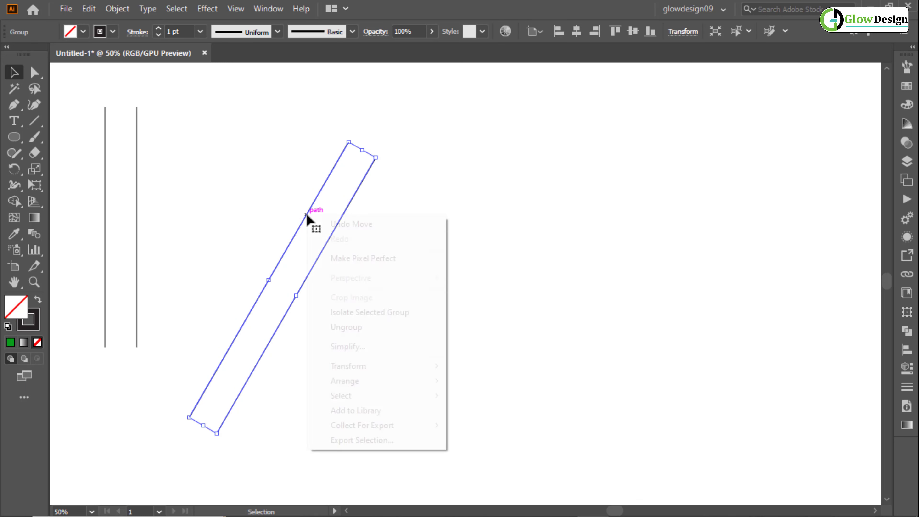
mouse_move(345, 372)
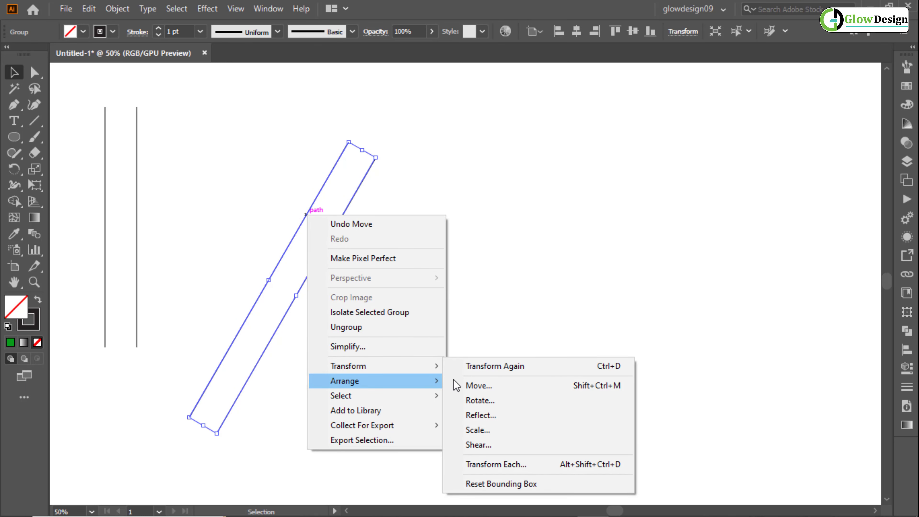
click(457, 415)
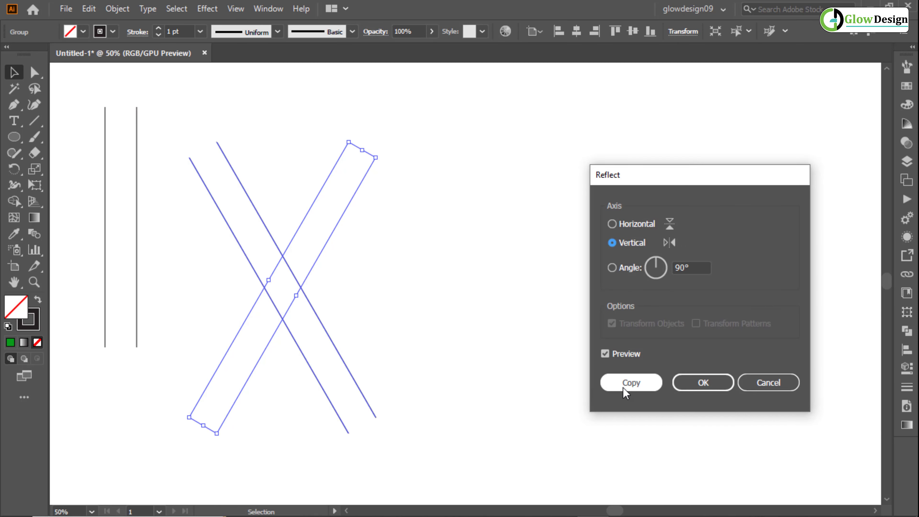
click(630, 386)
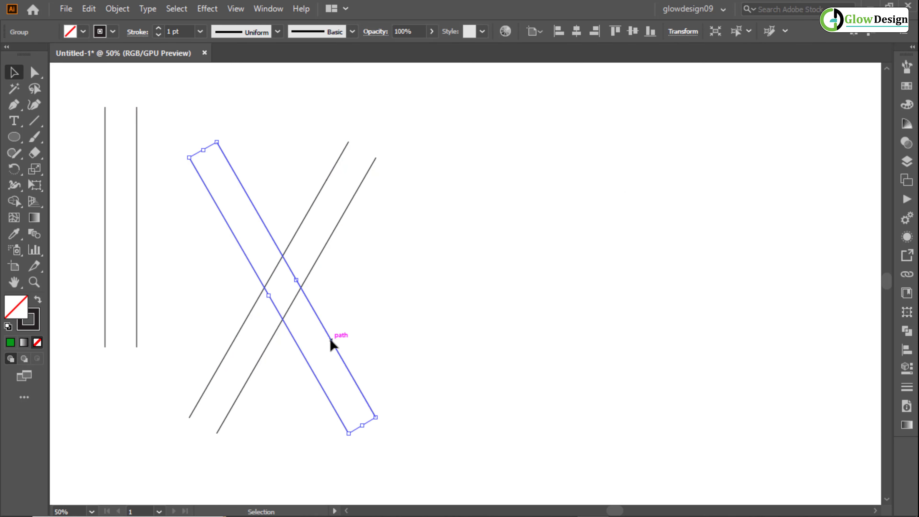
drag(330, 340, 448, 341)
click(495, 276)
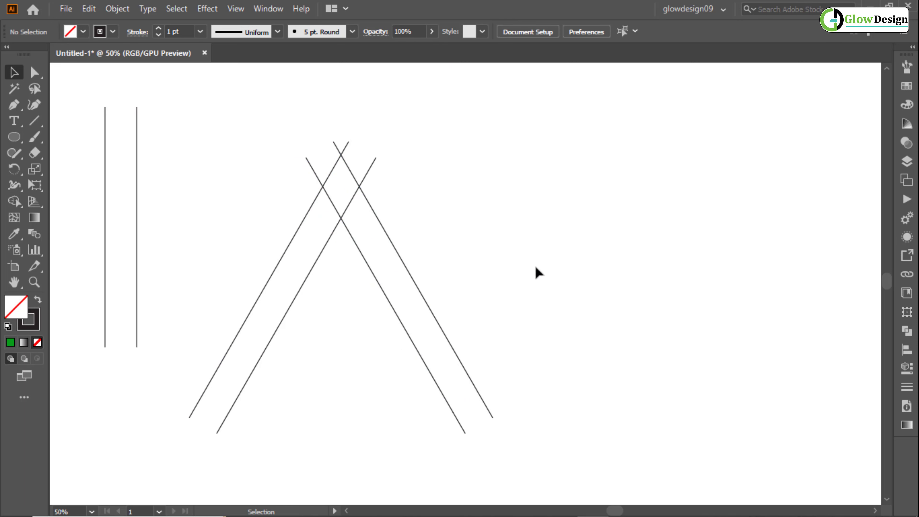
- Paste another copy of the original vertical line pair in place and move it right, between the original and the slanted lines
click(136, 185)
click(89, 8)
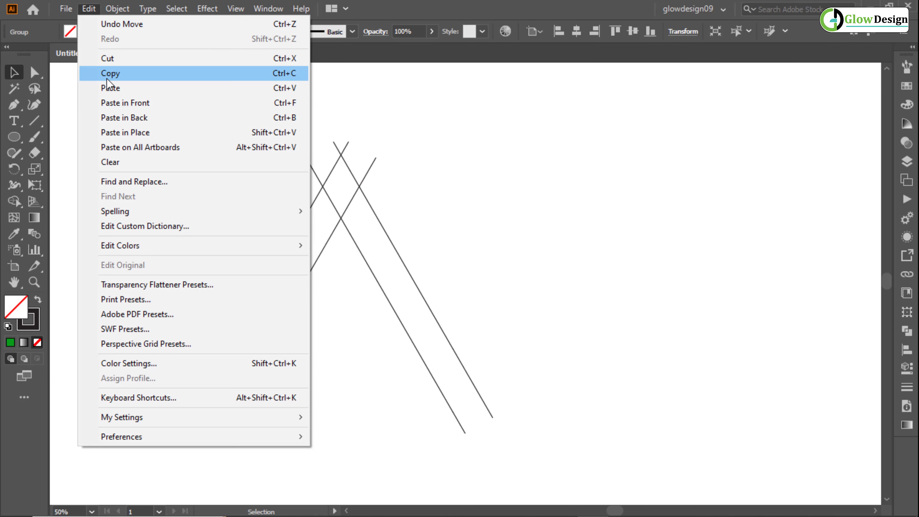
click(106, 78)
click(89, 12)
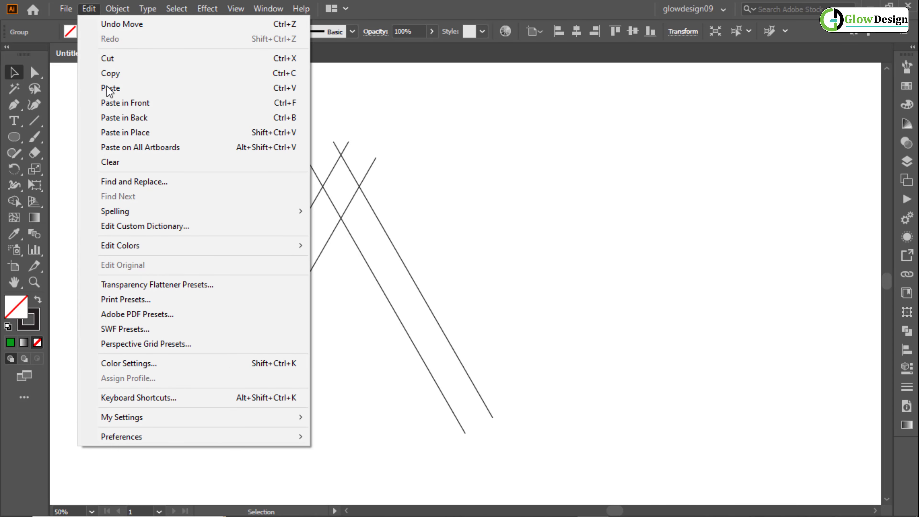
click(119, 133)
drag(137, 180, 235, 190)
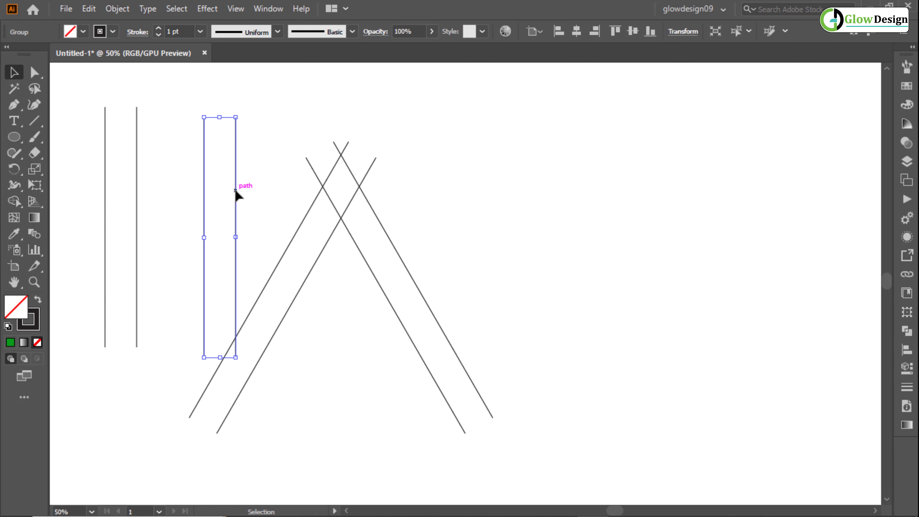
- Set the new line pair's rotation angle to 180° and move it across the two slanted legs as a horizontal crossbar
click(682, 33)
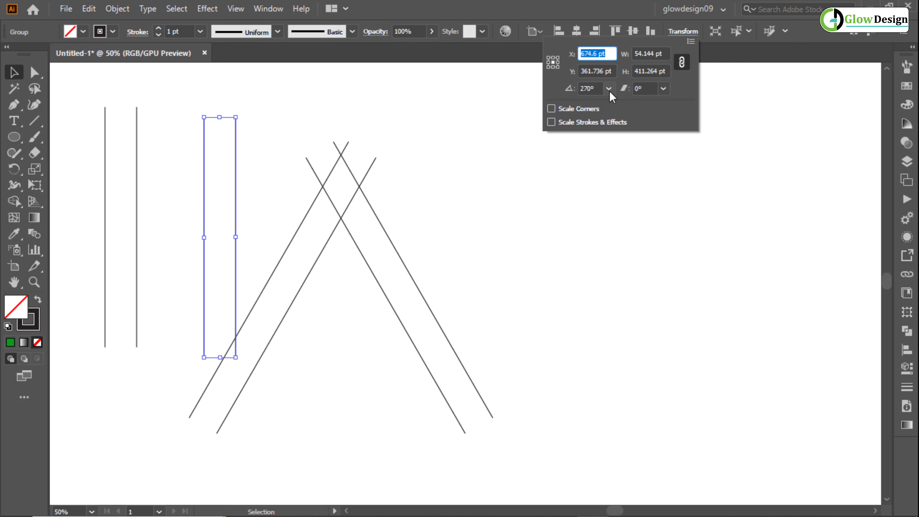
click(610, 89)
click(618, 199)
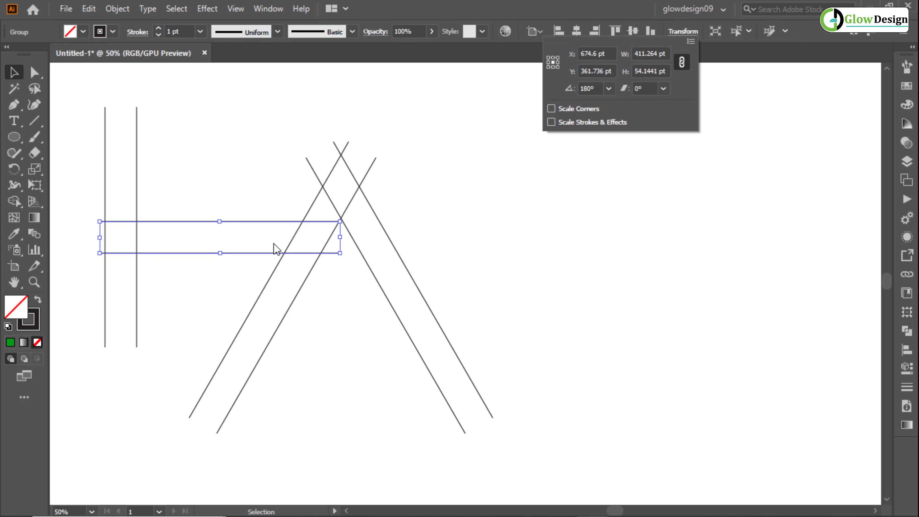
click(249, 260)
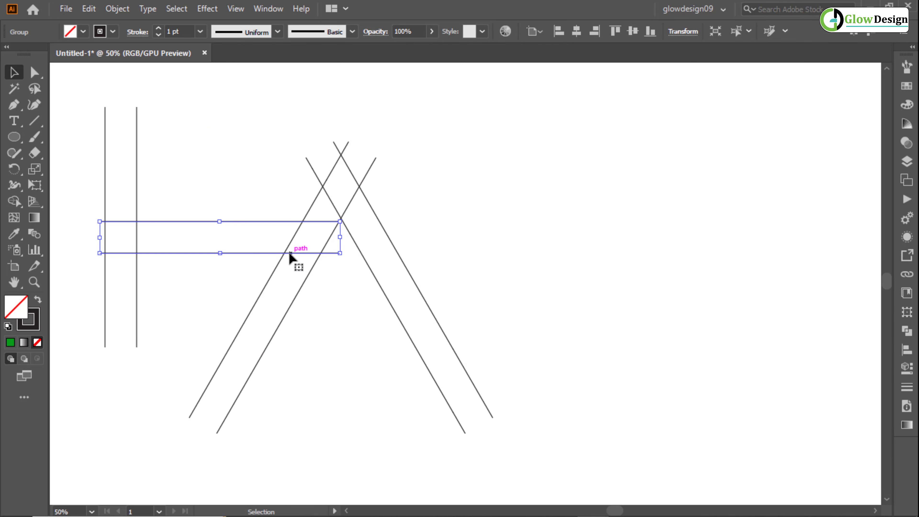
drag(232, 260, 372, 301)
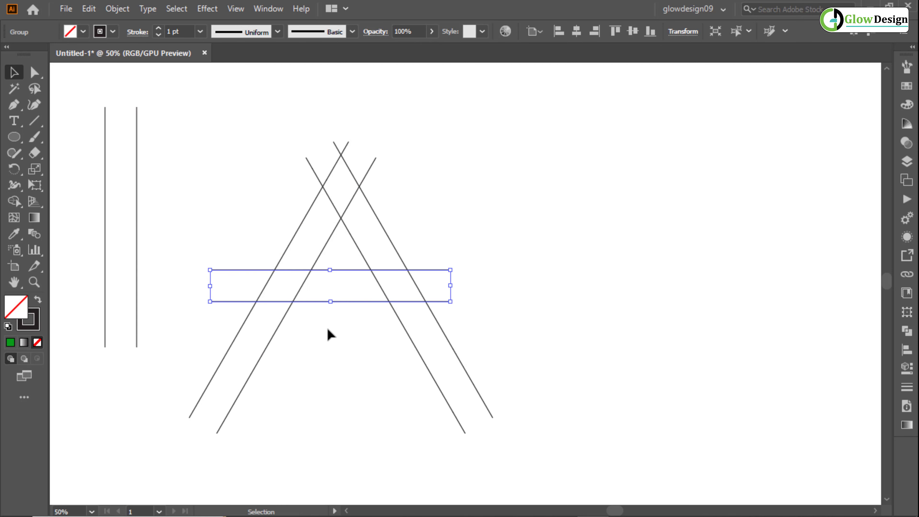
- Paste a copy of the crossbar line pair in place and move it down by half the pair's spacing
click(320, 314)
click(321, 302)
click(91, 11)
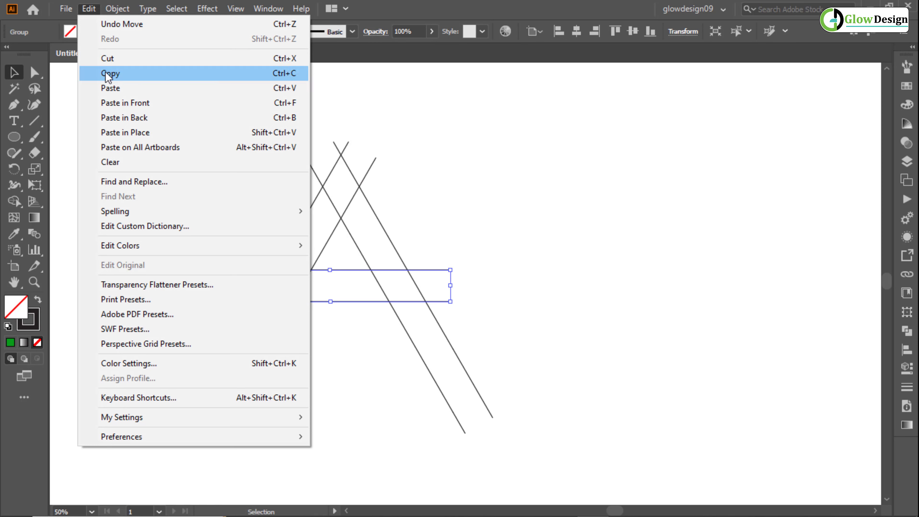
click(105, 70)
click(88, 9)
click(119, 133)
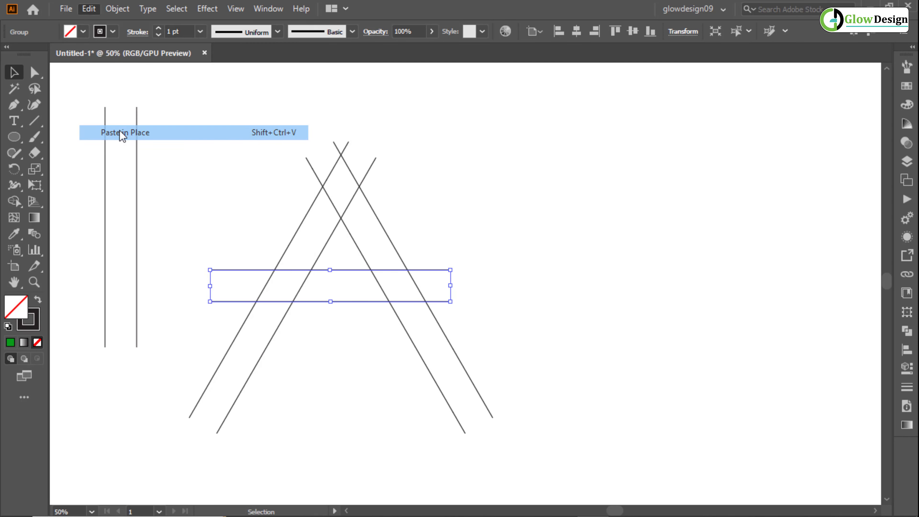
drag(304, 302, 306, 317)
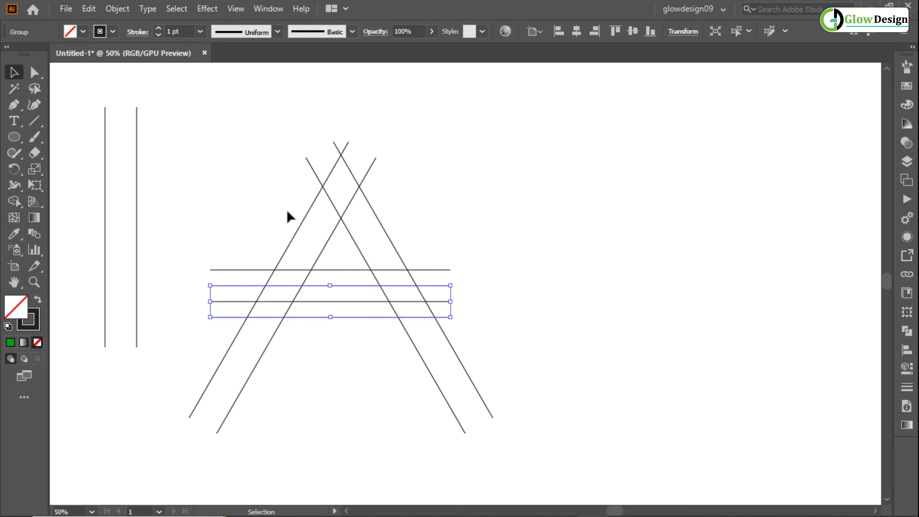
click(276, 194)
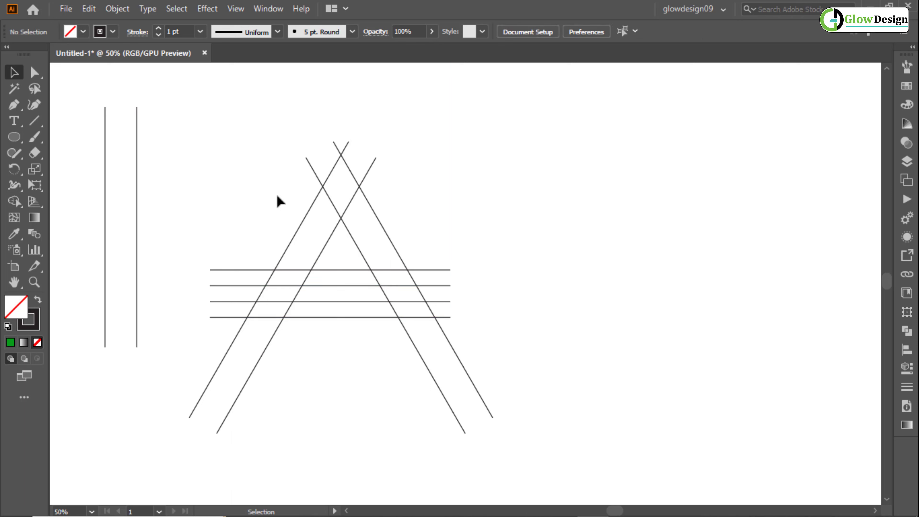
- Copy the lower crossbar line pair, paste it in place and move the copy down by half the pair's spacing
click(310, 317)
click(88, 9)
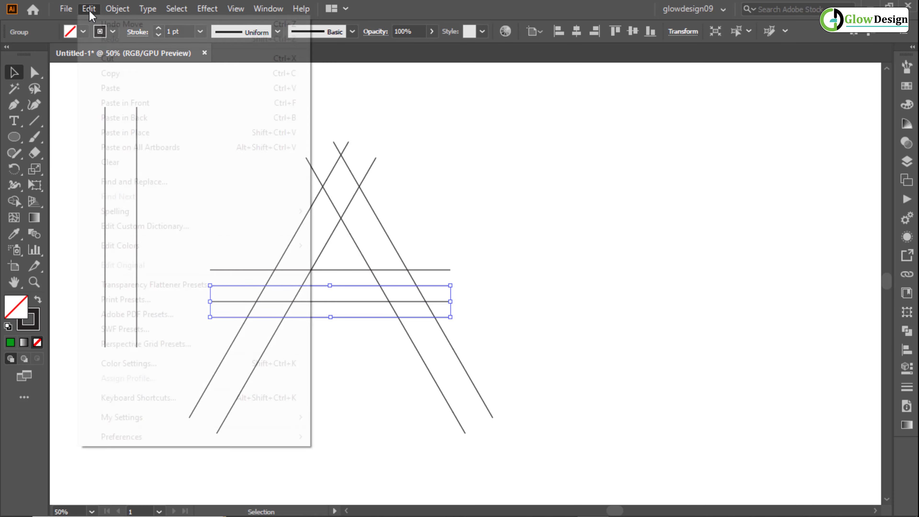
click(108, 73)
click(88, 8)
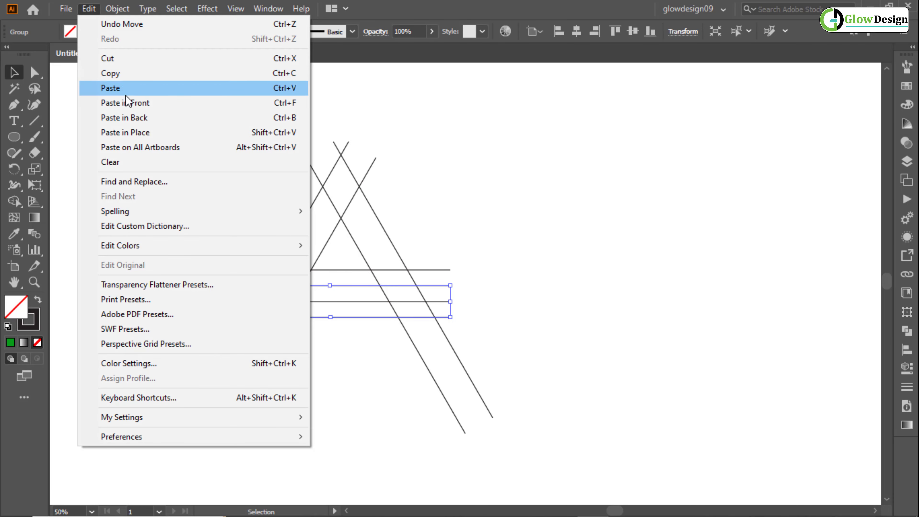
click(137, 133)
drag(277, 313, 288, 339)
click(456, 226)
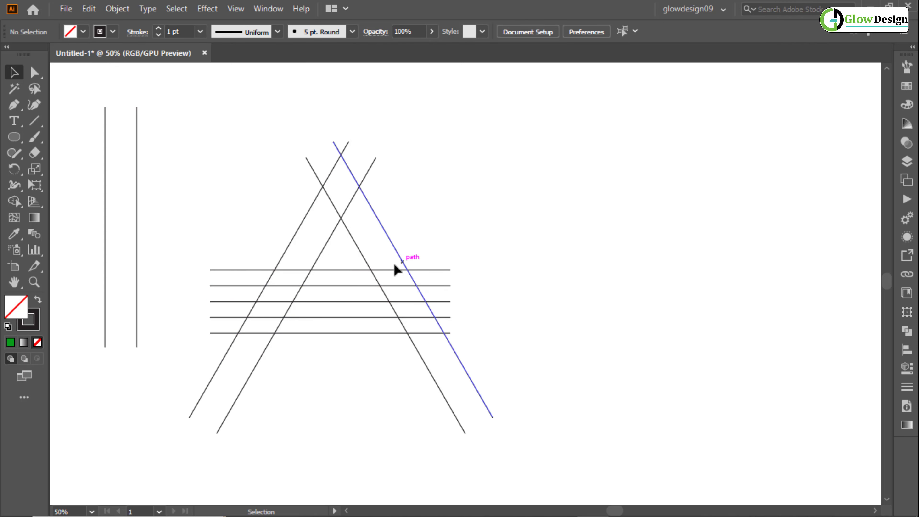
- Paste a copy of the uppermost crossbar pair in place and move it up to where the outer leg lines cross at the apex
scroll(302, 296, up, 5)
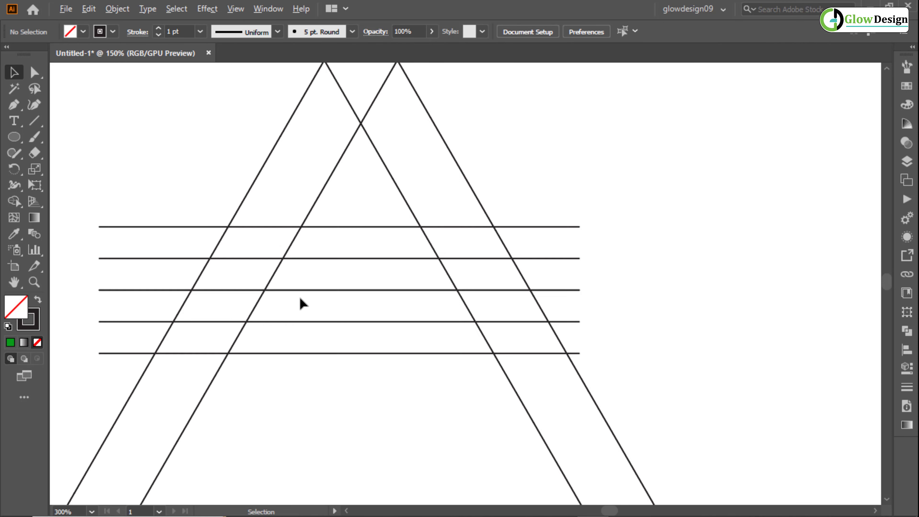
scroll(349, 277, down, 5)
drag(425, 232, 391, 239)
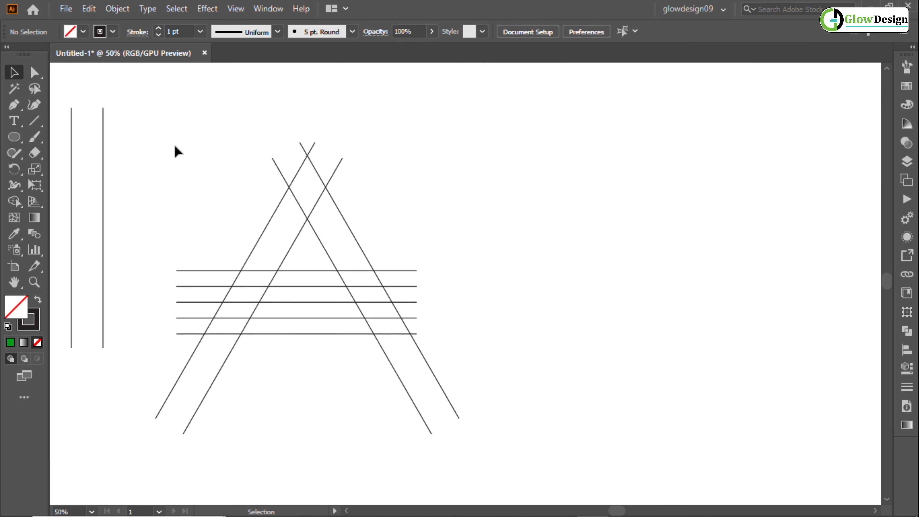
click(285, 271)
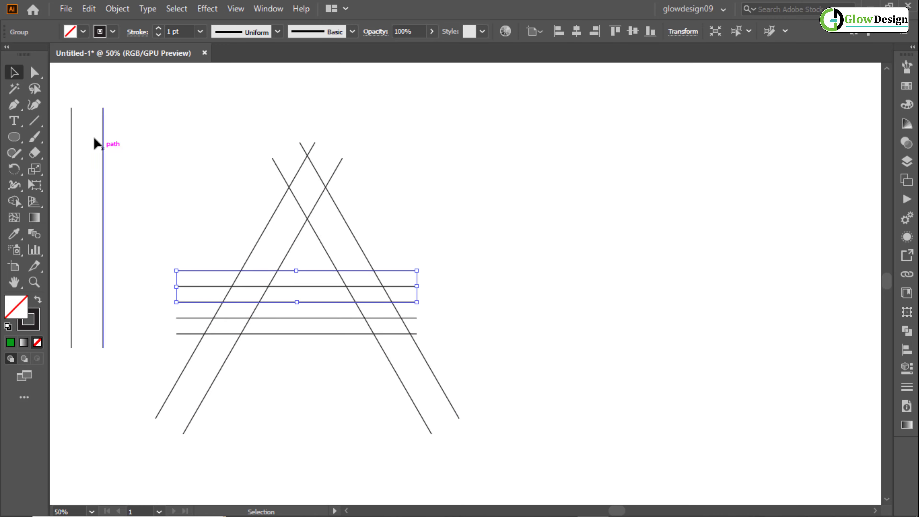
click(85, 10)
click(139, 72)
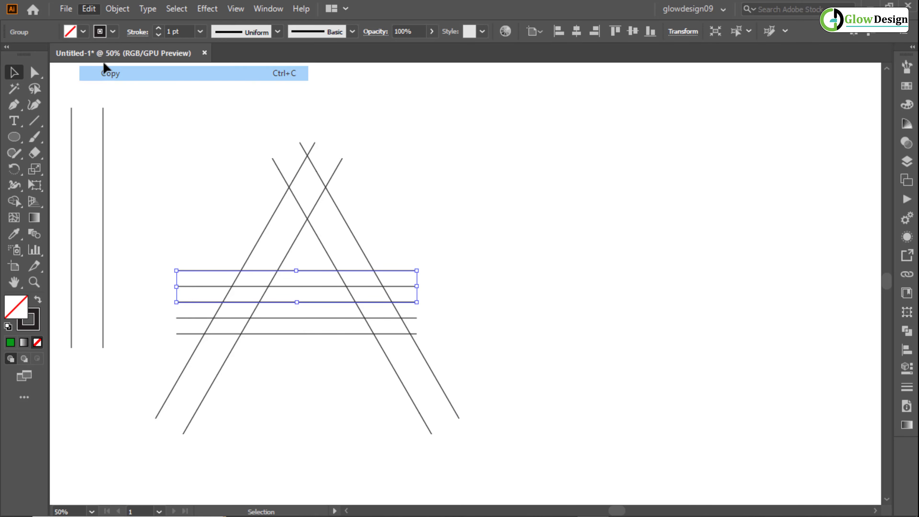
click(89, 8)
click(131, 134)
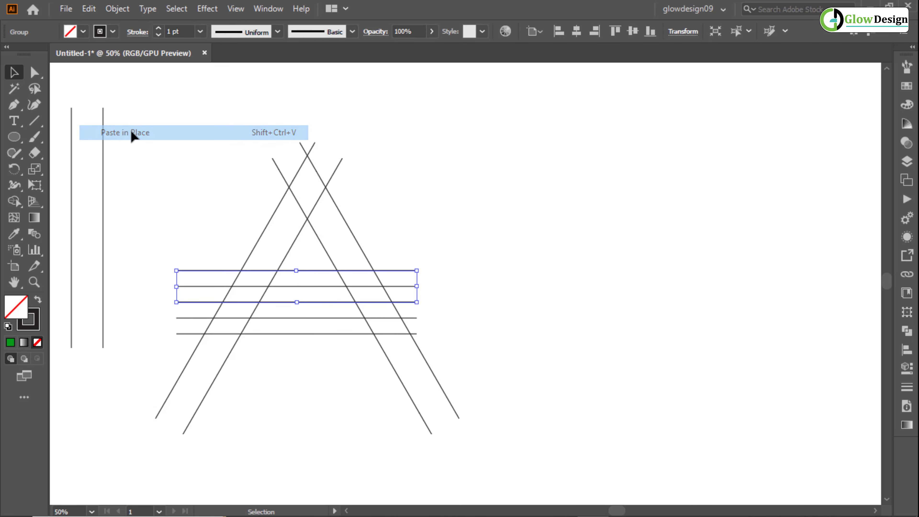
drag(320, 280, 308, 155)
- Switch to outline view and move the apex line pair down onto the intersection of the two outer leg lines
key(a)
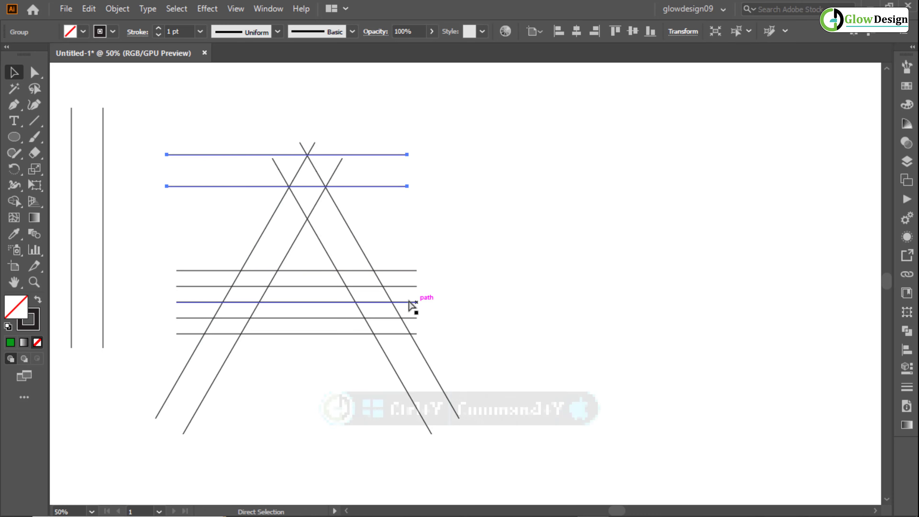
key(ctrl+y)
key(v)
scroll(307, 155, up, 12)
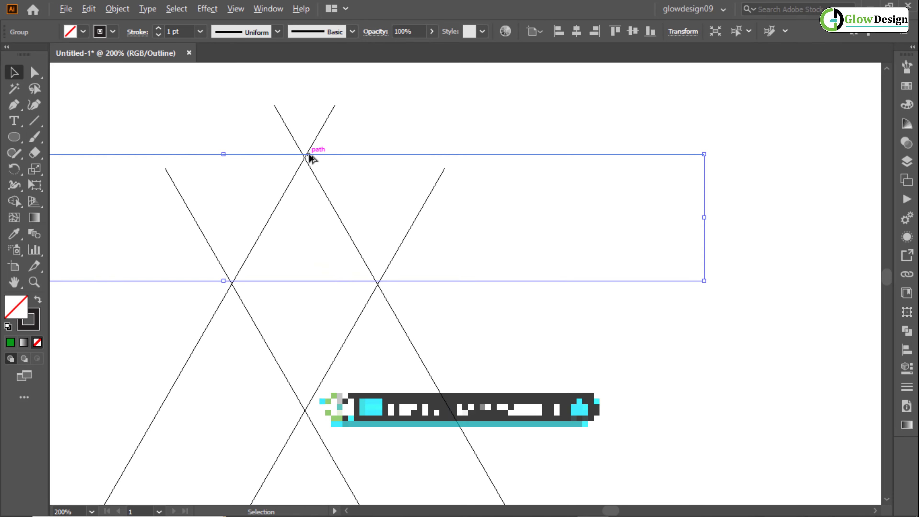
scroll(303, 152, up, 3)
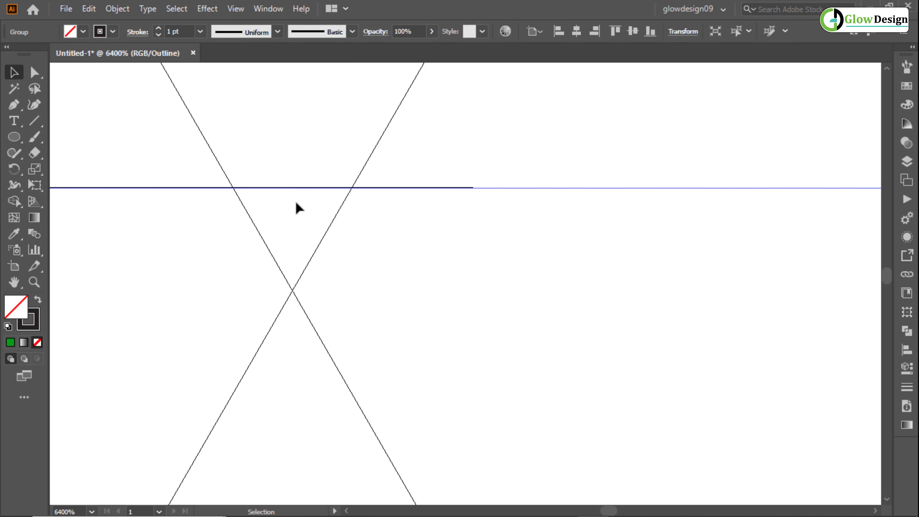
key(ctrl+shift+a)
drag(290, 189, 293, 295)
- Fine-tune the apex line pair so its upper line passes exactly through the crossing of the outer leg lines
key(ctrl+equal)
scroll(292, 294, up, 2)
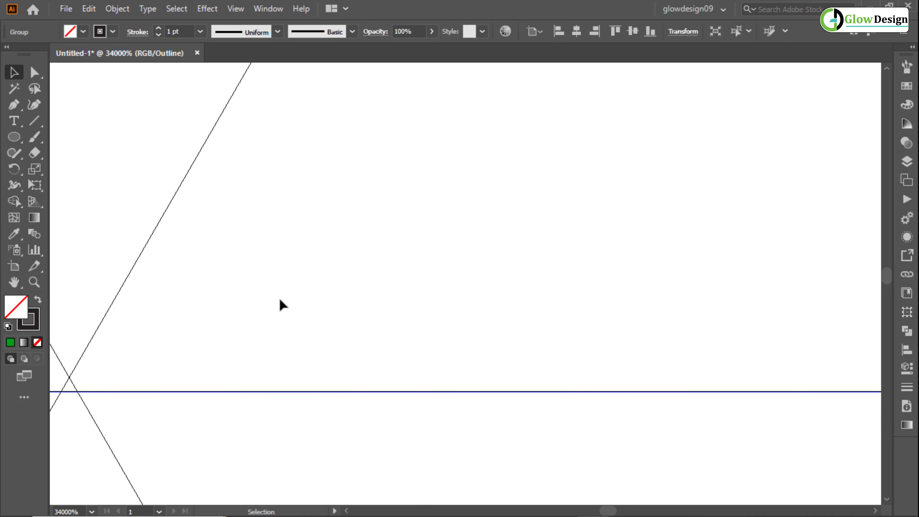
drag(241, 319, 443, 271)
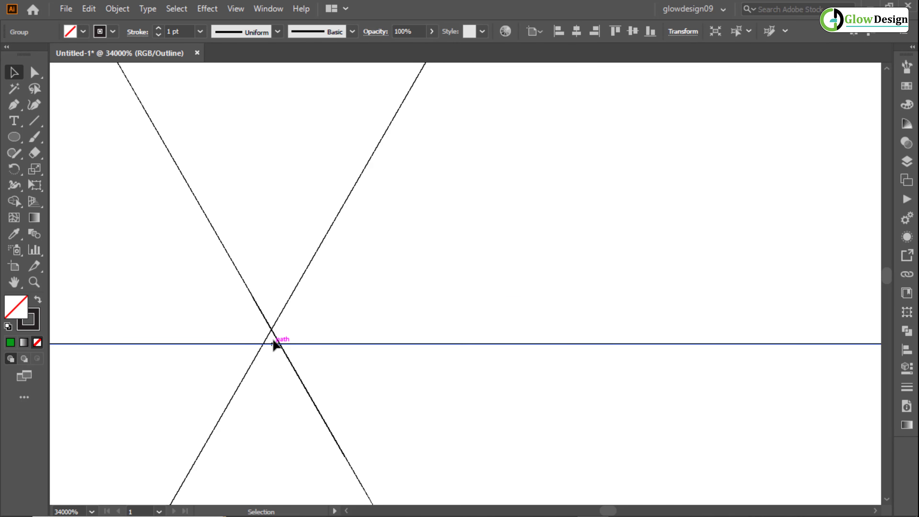
drag(275, 344, 276, 331)
scroll(277, 332, down, 12)
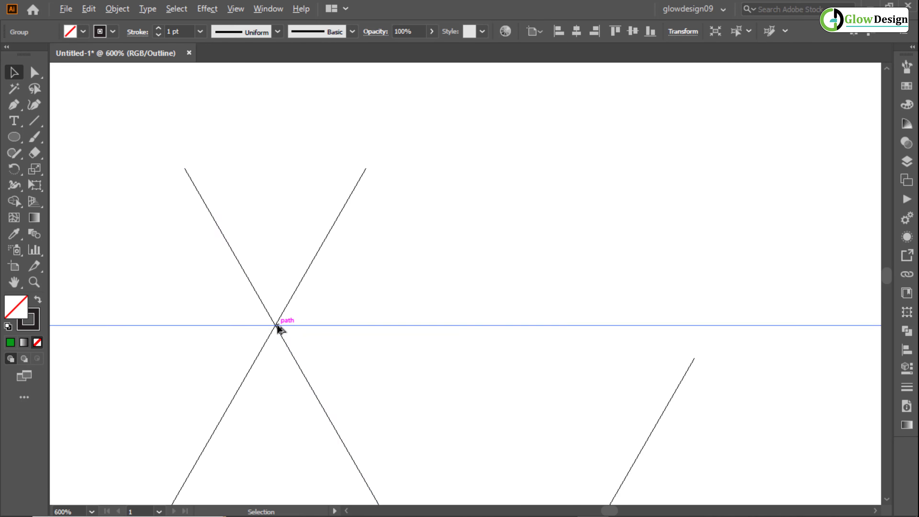
- Stretch the horizontal line pair at the apex to the right, to about twice its length
scroll(281, 318, down, 5)
drag(344, 292, 510, 229)
scroll(436, 224, up, 3)
drag(476, 181, 724, 183)
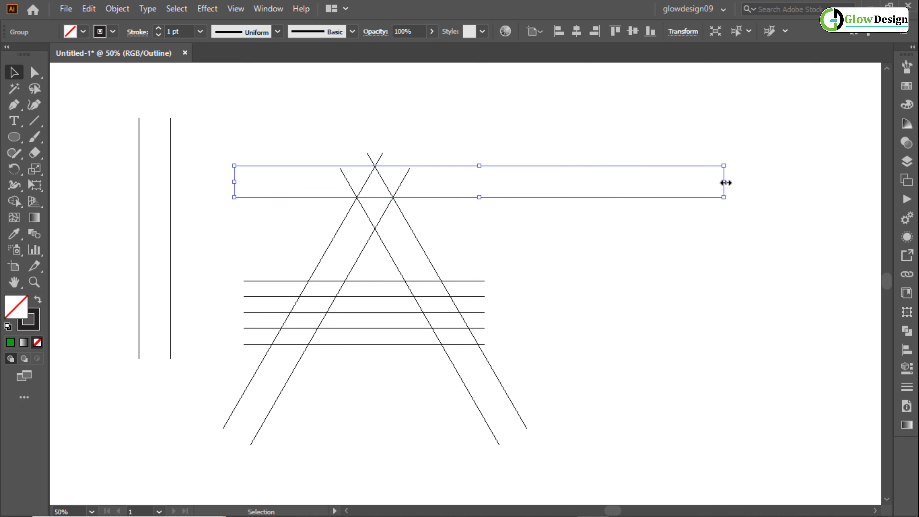
click(630, 249)
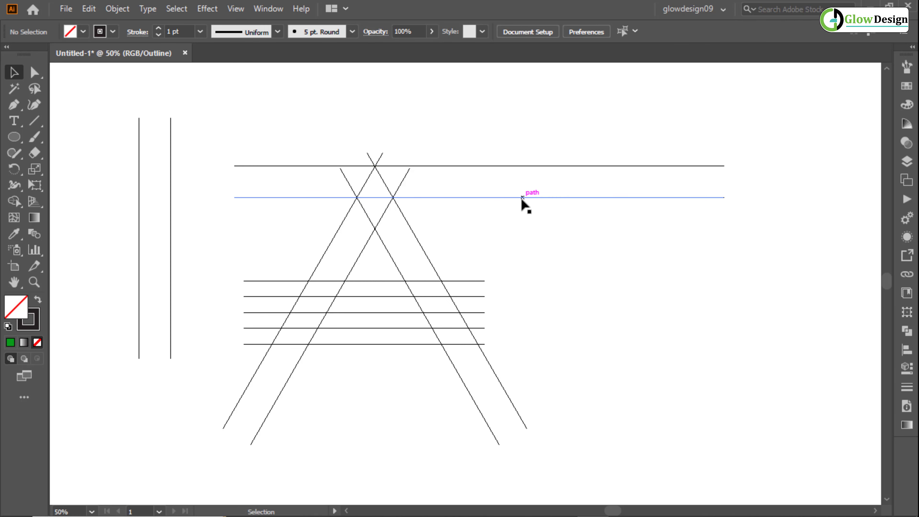
- Stretch the lowest crossbar line pair to the right until it ends about level with the apex pair
click(440, 344)
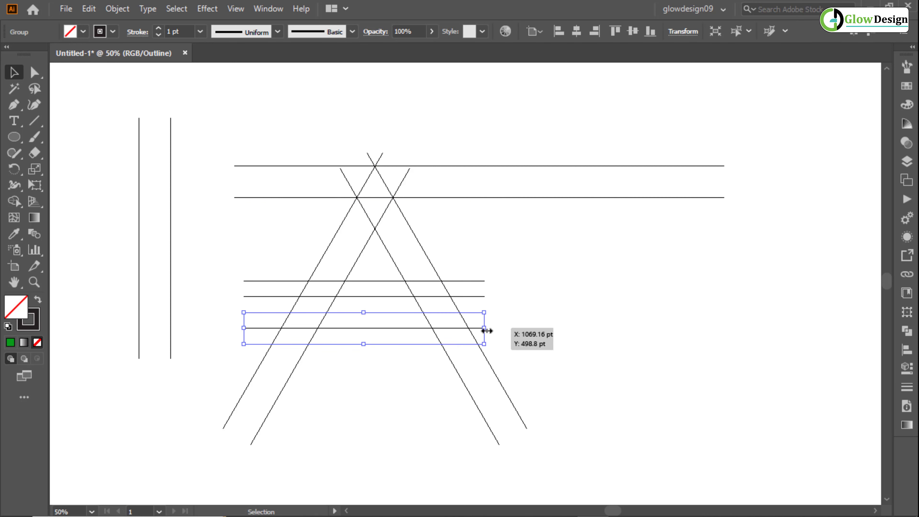
drag(486, 330, 728, 327)
click(572, 275)
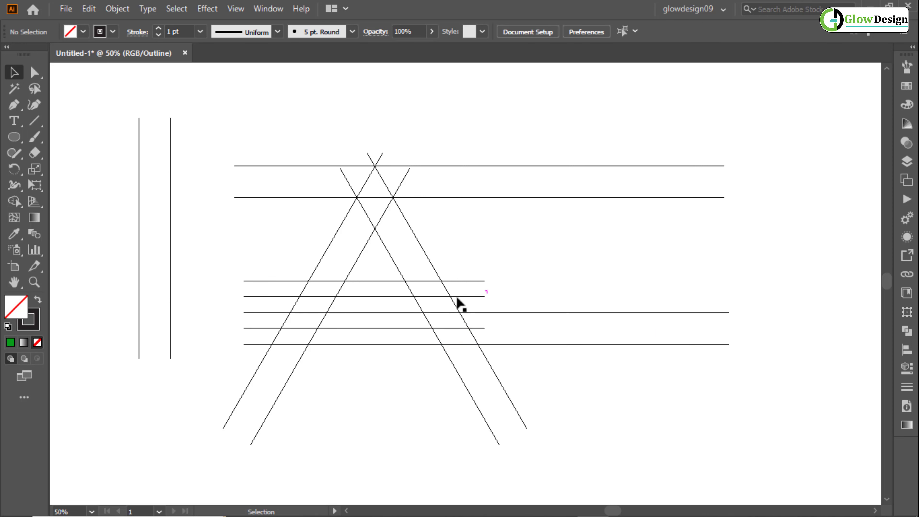
- Paste a copy of the right leg's line pair in place and shift it outward to the upper right by half the pair's spacing
click(419, 241)
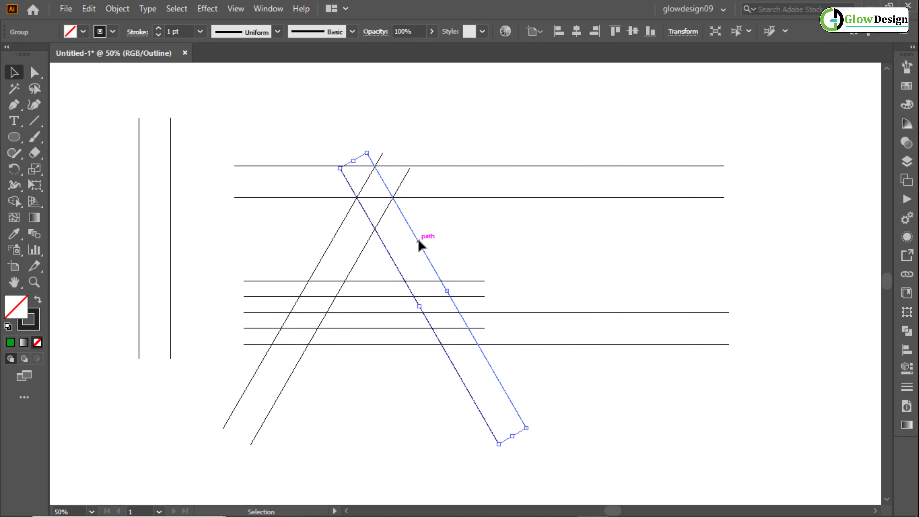
click(88, 8)
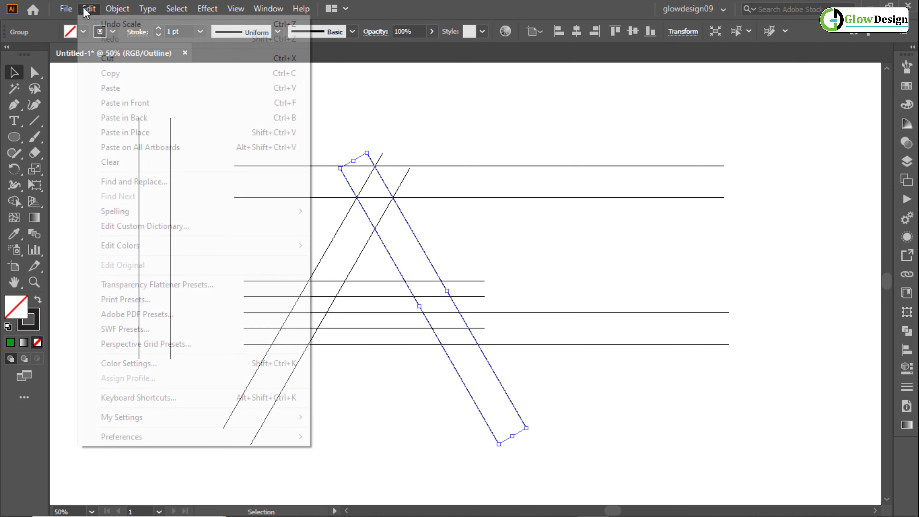
click(106, 74)
click(91, 10)
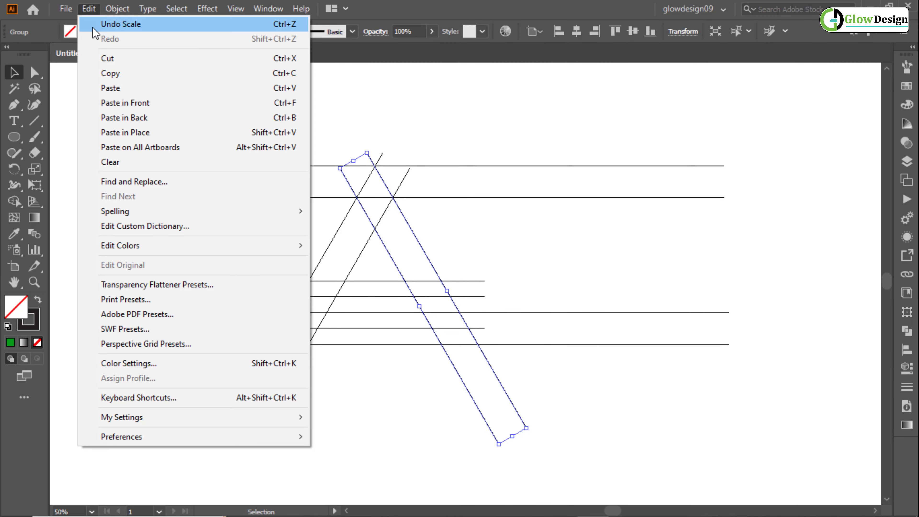
click(115, 133)
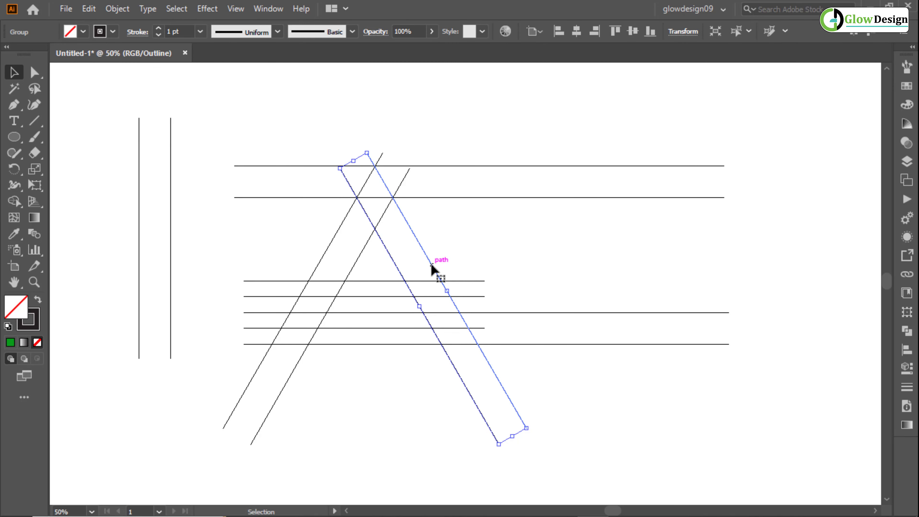
drag(433, 265, 443, 256)
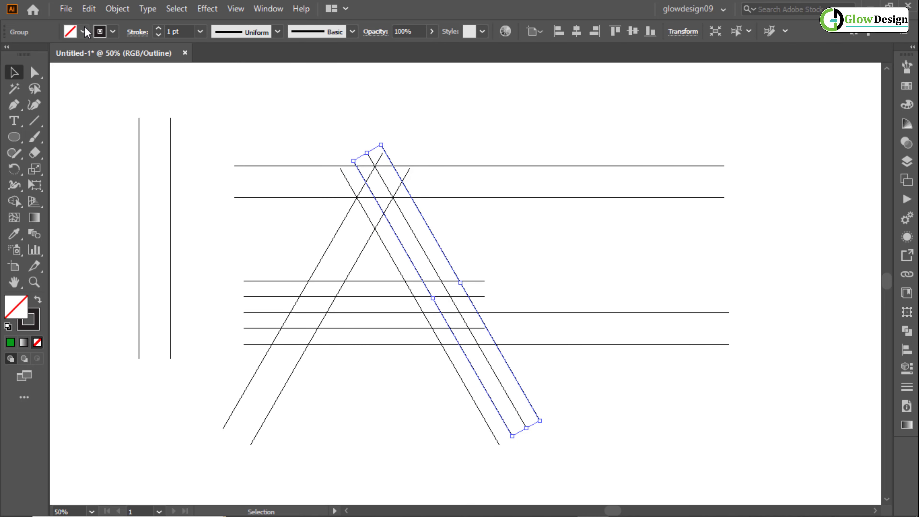
- Paste a copy of the shifted slanted pair in place and move it inward until its right line overlaps the source pair's left line
click(89, 9)
click(106, 71)
click(89, 9)
click(109, 133)
drag(422, 277, 388, 284)
click(514, 272)
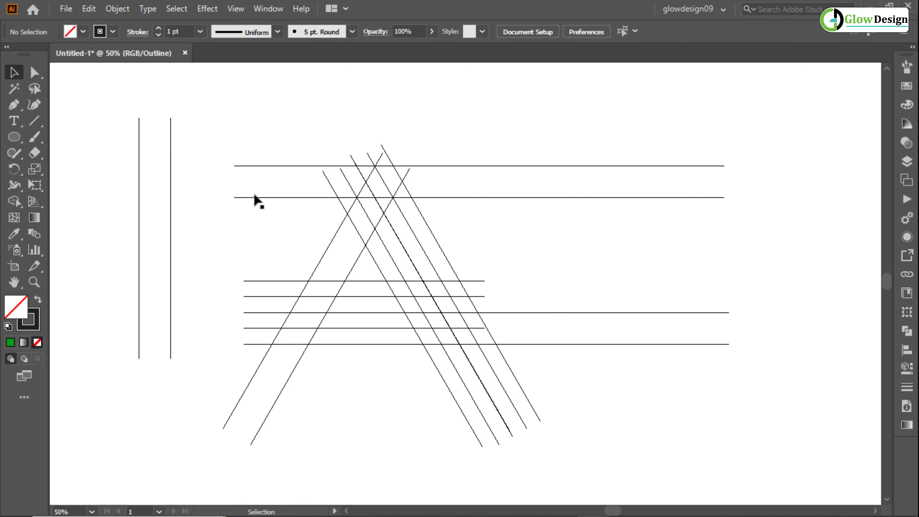
- Draw a circle spanning from the top horizontal line to the lowest one, and move it right until its base meets the outermost slanted line
click(15, 138)
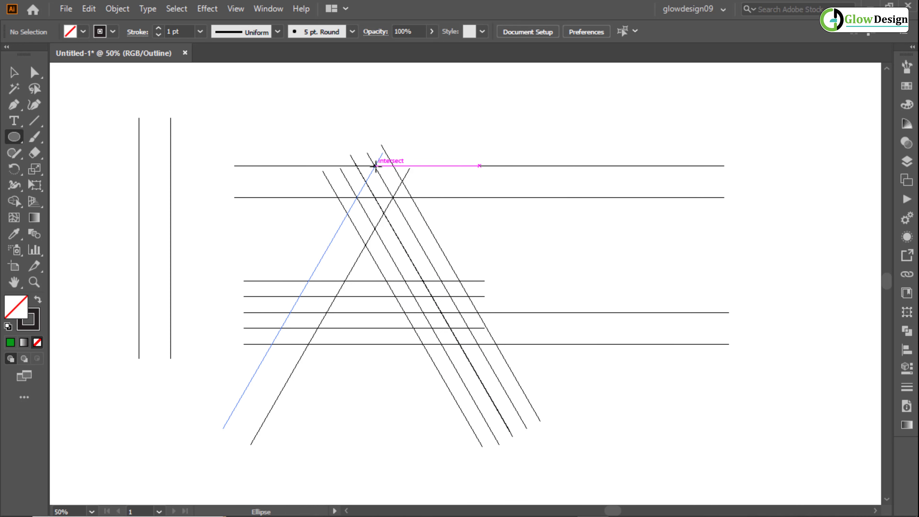
drag(375, 166, 543, 343)
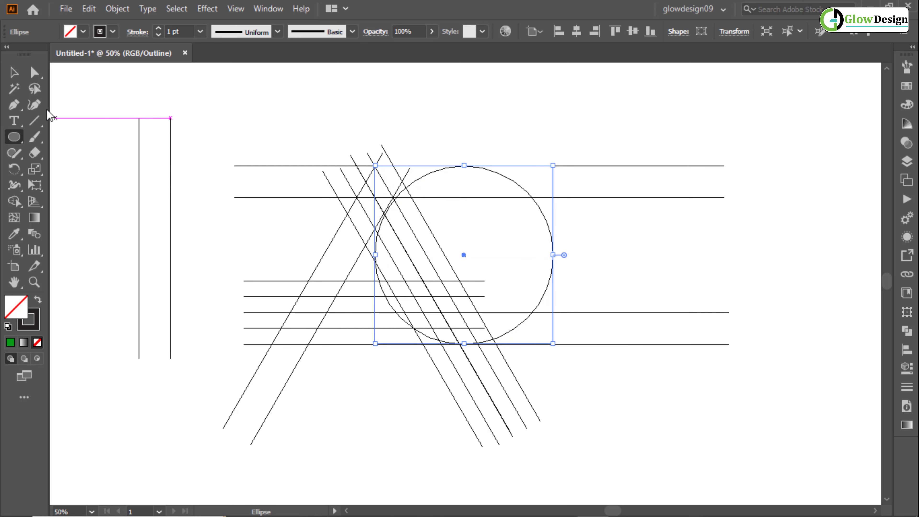
click(13, 73)
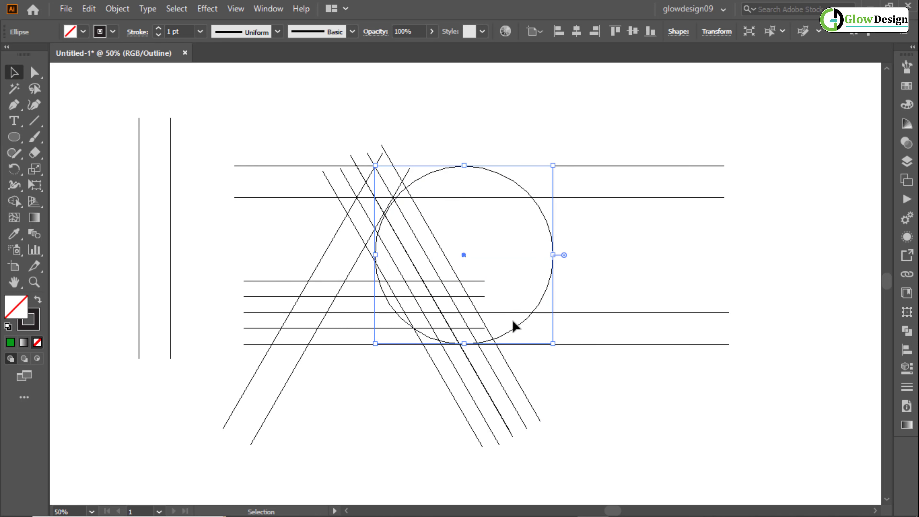
drag(515, 326, 549, 331)
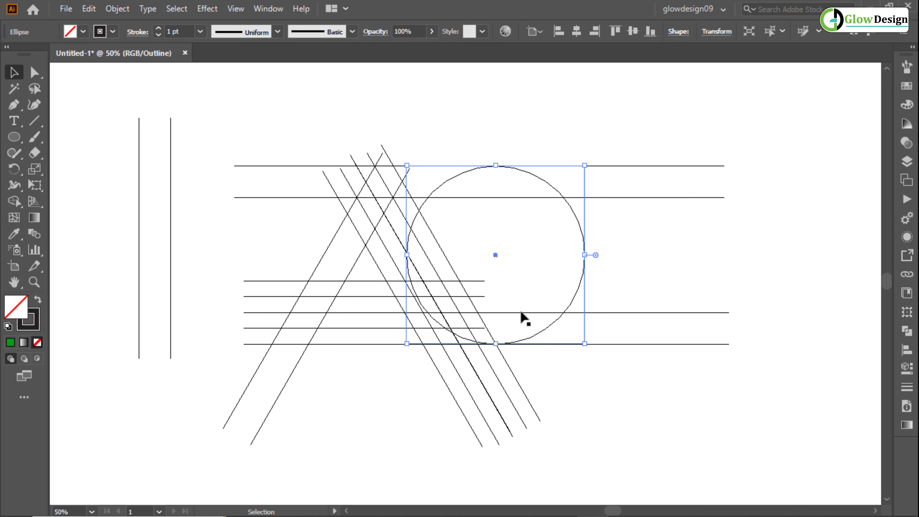
- Paste a copy of the circle in place and shrink it about its center to fit between the inner horizontal lines
click(89, 8)
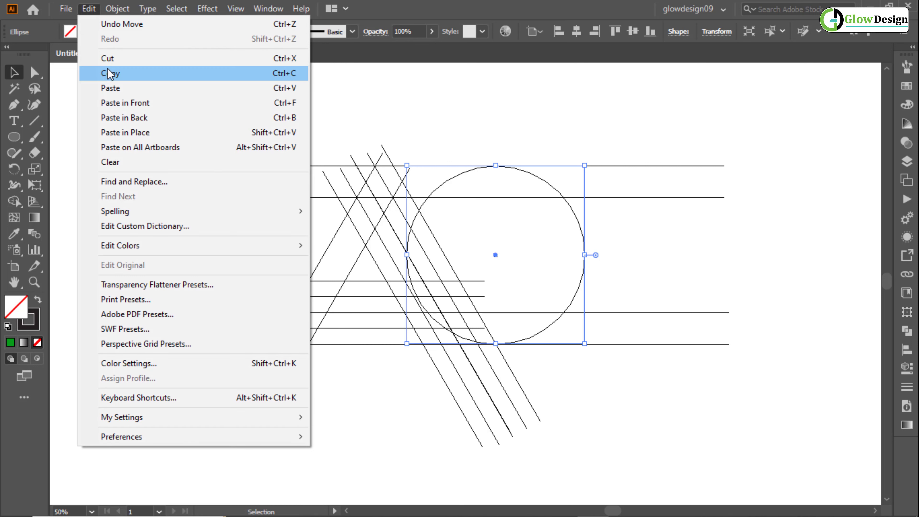
click(109, 73)
click(88, 8)
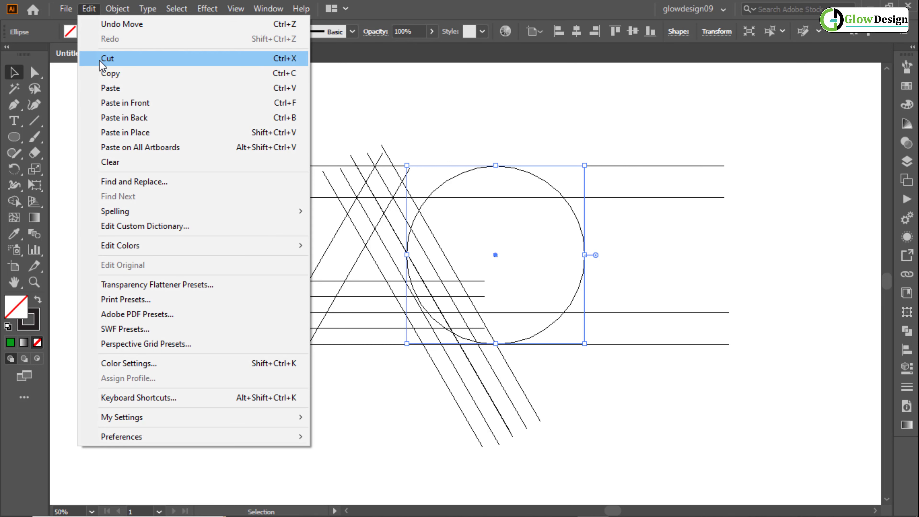
click(138, 132)
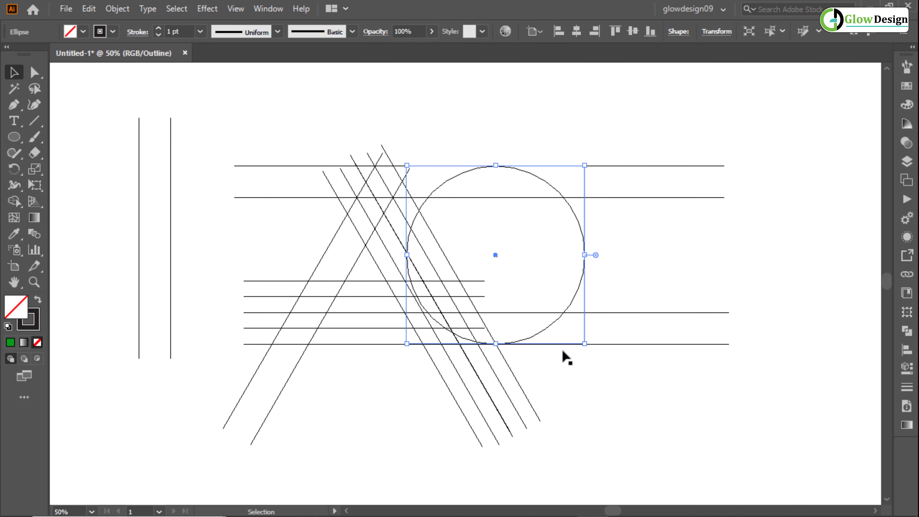
drag(585, 345, 555, 313)
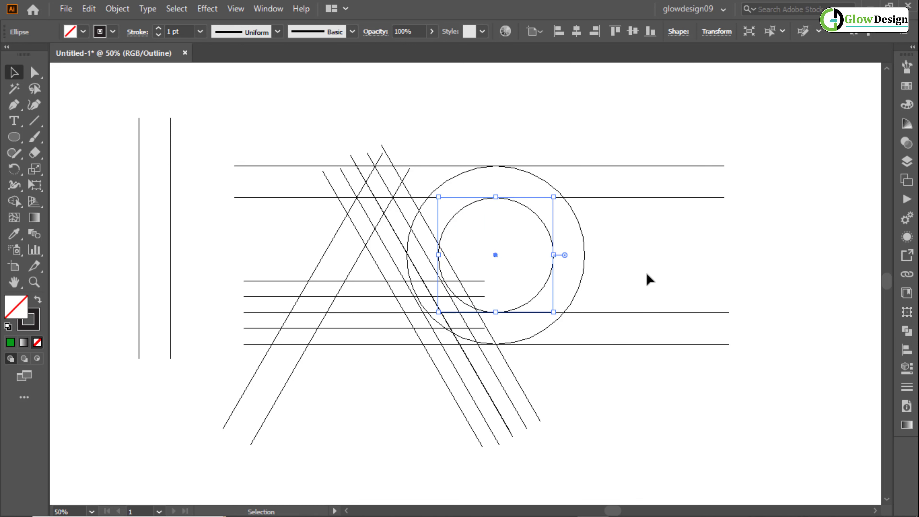
click(647, 275)
- Move both concentric circles left until the inner circle's base meets the outermost slanted line on the horizontal guide
scroll(507, 312, up, 5)
scroll(467, 338, down, 3)
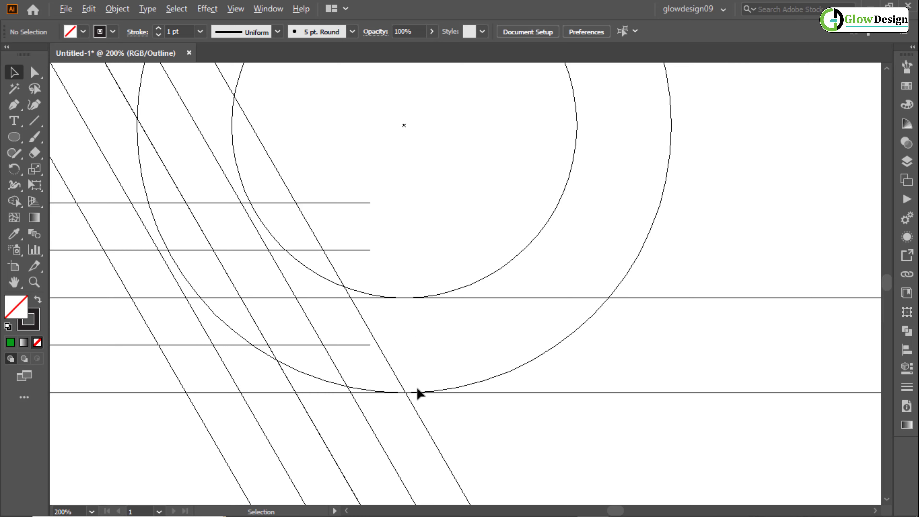
scroll(417, 393, up, 3)
scroll(417, 393, down, 4)
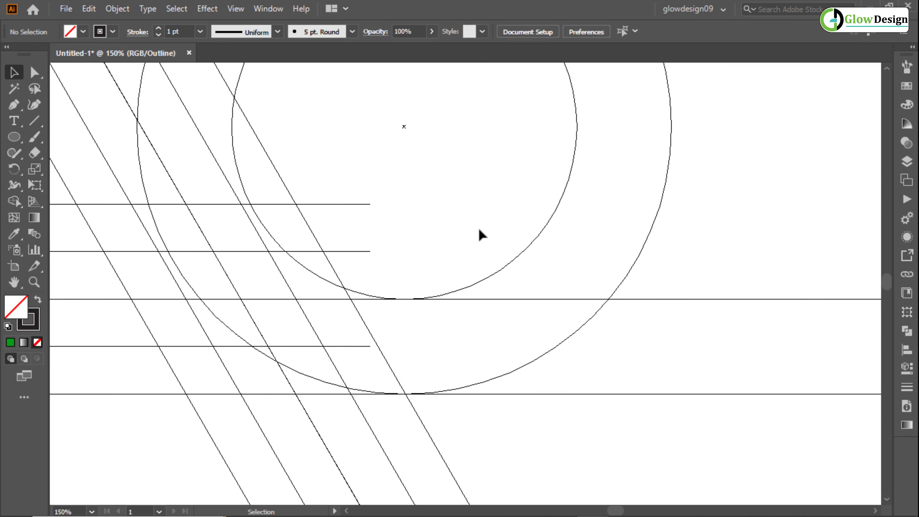
drag(481, 230, 652, 250)
scroll(530, 277, up, 4)
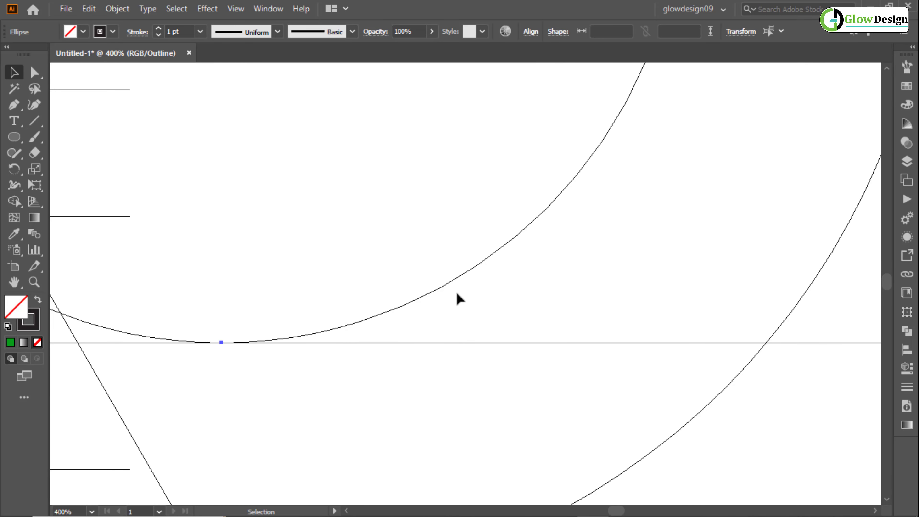
drag(414, 336, 444, 313)
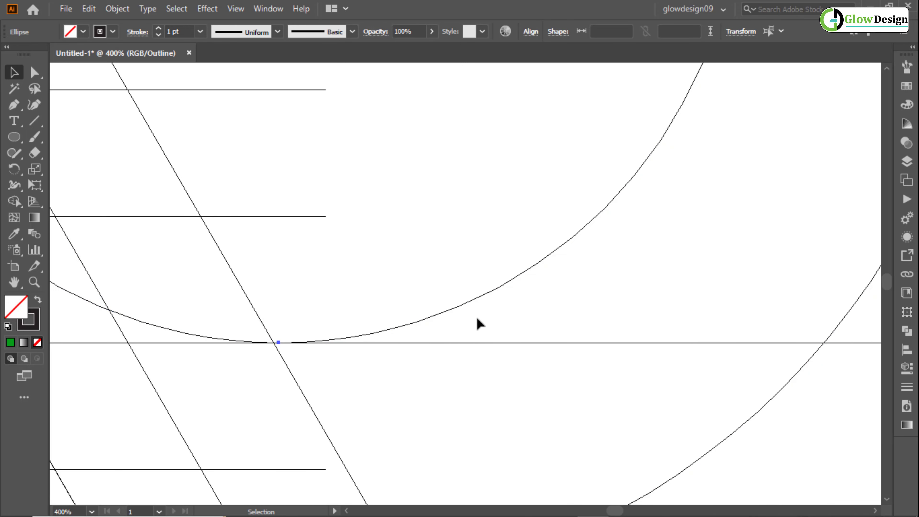
scroll(484, 319, down, 6)
click(609, 258)
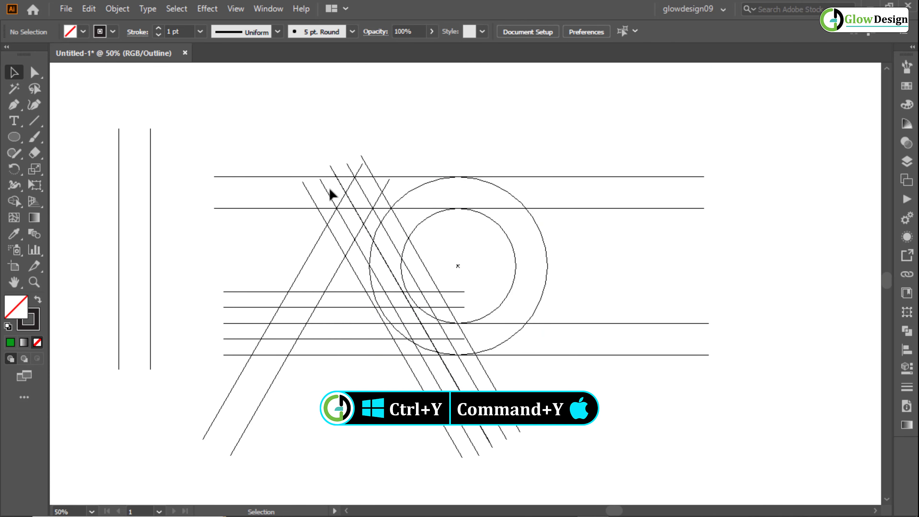
- Switch the artwork display from outline mode back to preview mode
key(a)
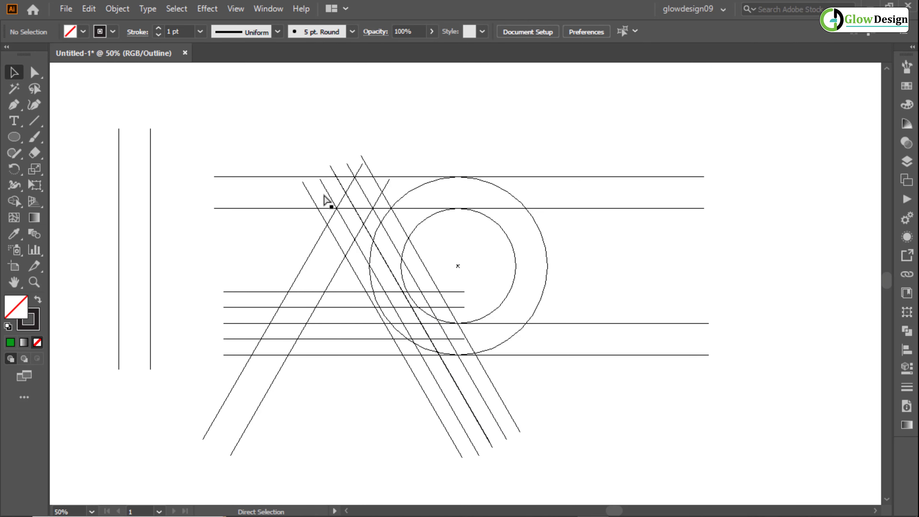
key(ctrl+y)
key(v)
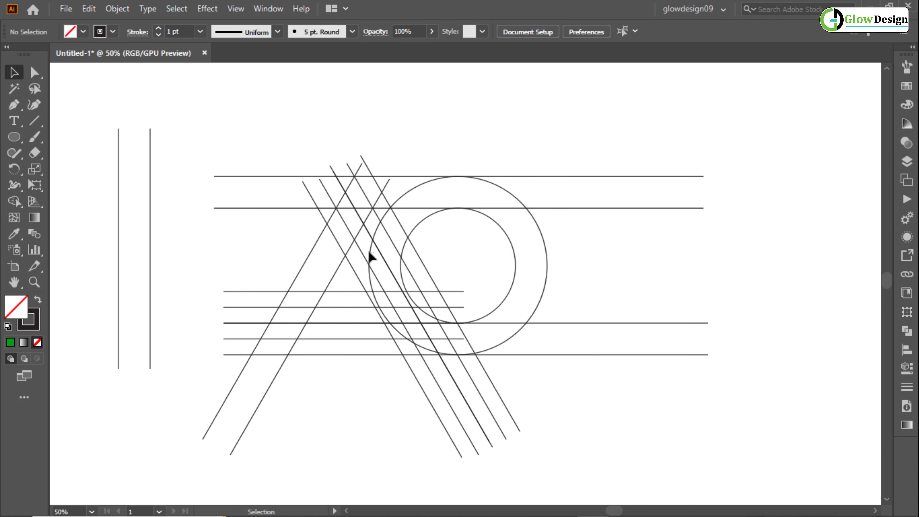
drag(374, 253, 355, 242)
click(595, 241)
key(space)
drag(611, 256, 572, 233)
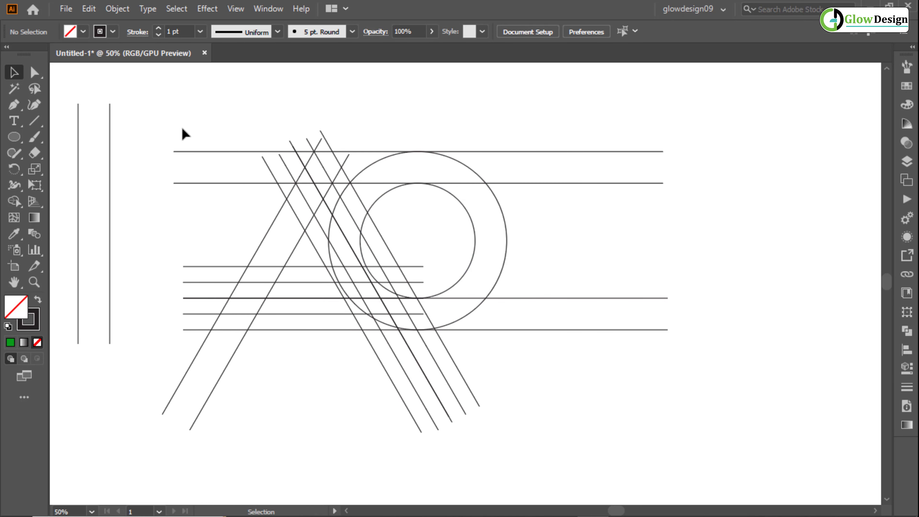
- Select the whole framework except the two vertical lines and use Shape Builder with black fill to merge the A's crossbar and lower-left foot
drag(177, 117, 516, 380)
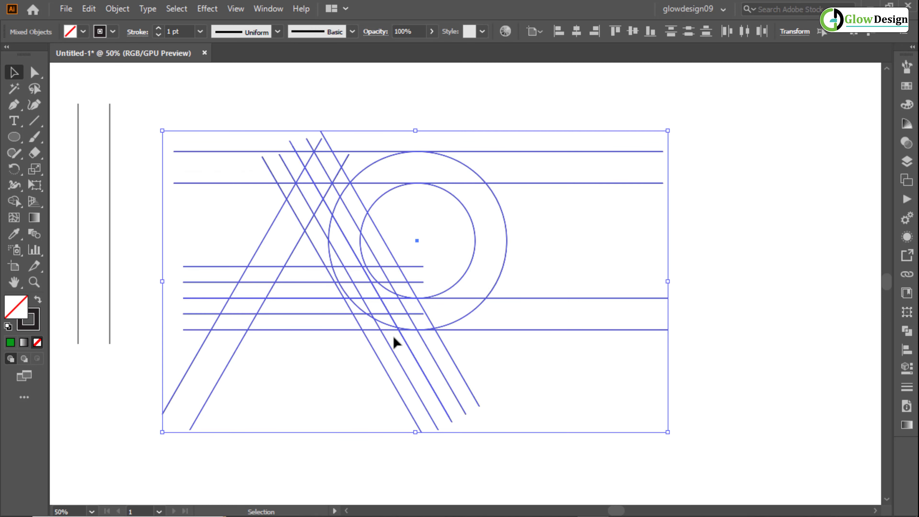
click(20, 196)
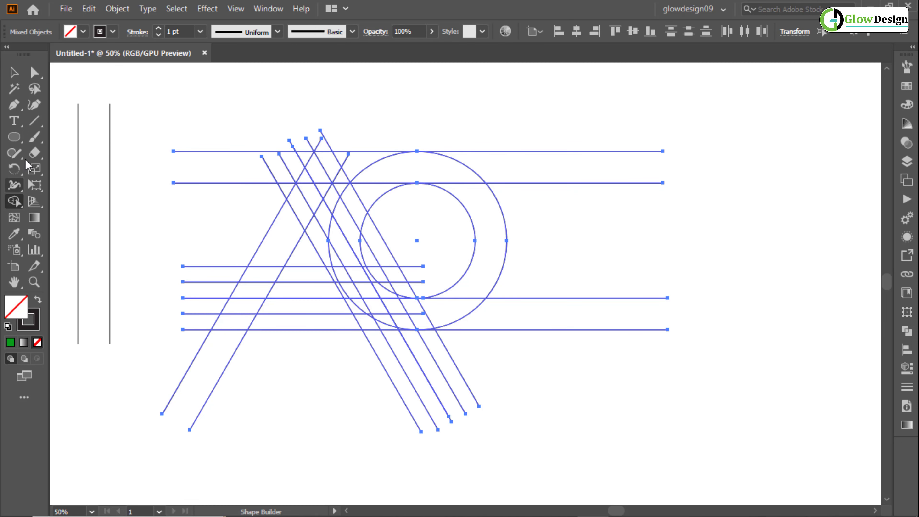
click(66, 36)
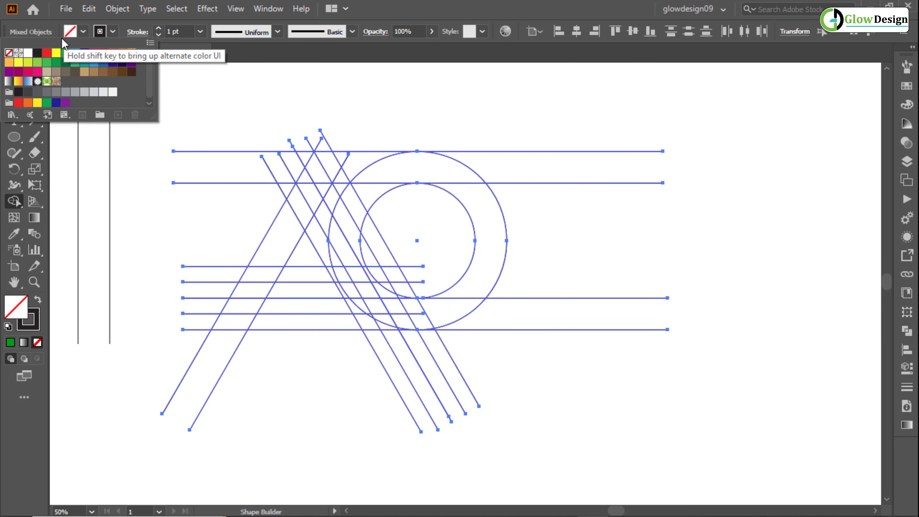
click(37, 53)
scroll(279, 237, up, 2)
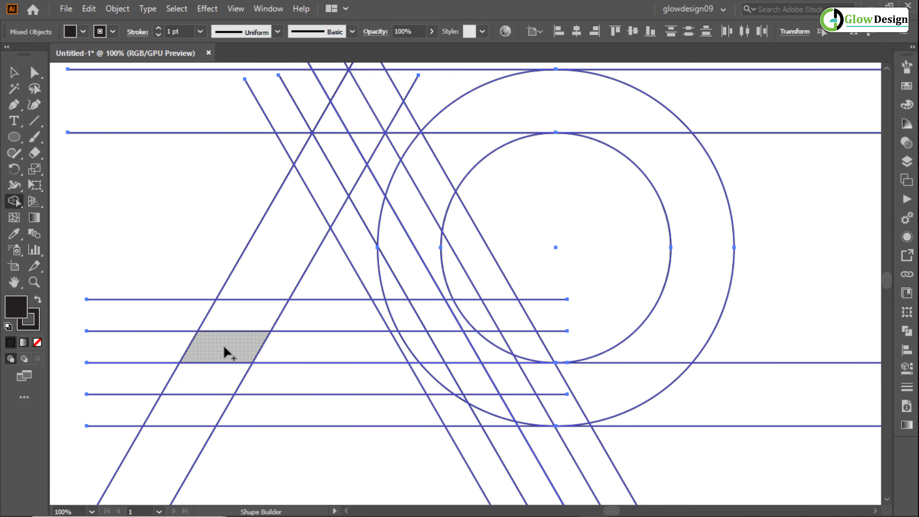
mouse_move(227, 351)
mouse_down()
mouse_move(354, 354)
mouse_move(363, 373)
mouse_up()
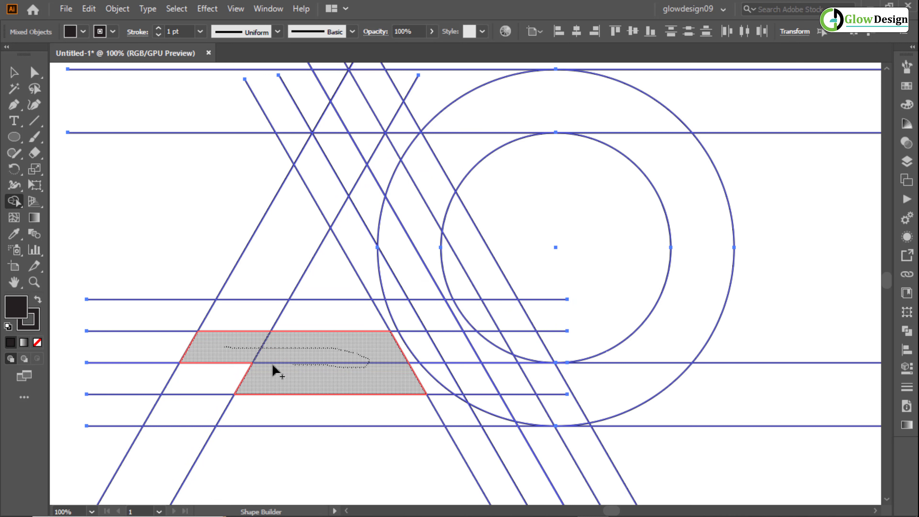
mouse_move(275, 371)
mouse_down()
mouse_move(205, 384)
mouse_move(186, 410)
mouse_move(195, 409)
mouse_up()
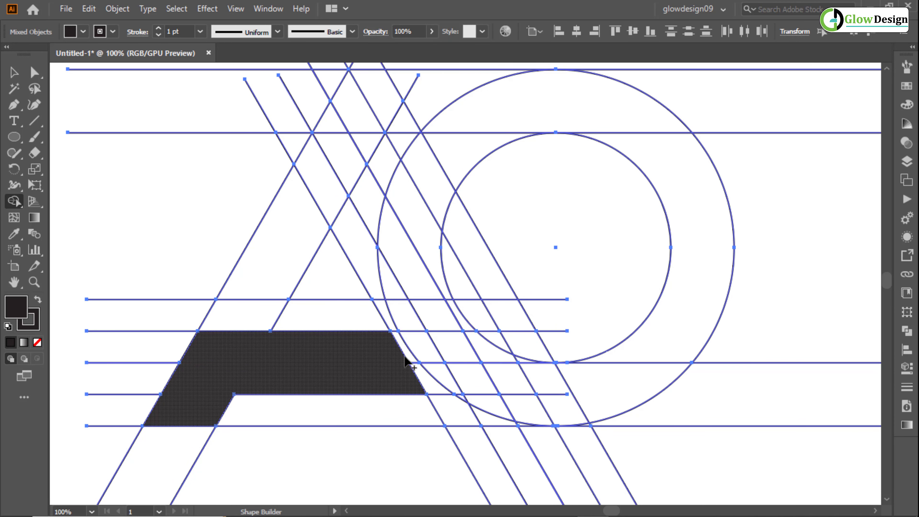
- Merge the A's upper left leg, apex and full right leg into one black shape, including the leftover pieces inside the leg
scroll(406, 358, up, 2)
scroll(364, 351, down, 3)
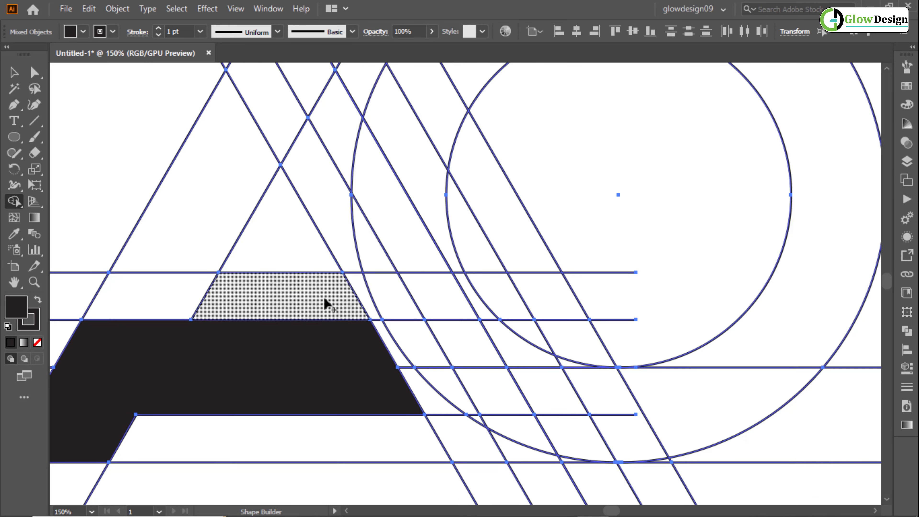
mouse_move(222, 289)
mouse_down()
mouse_move(287, 138)
mouse_move(312, 176)
mouse_move(286, 180)
mouse_move(303, 162)
mouse_move(312, 169)
mouse_move(461, 427)
mouse_move(422, 434)
mouse_up()
scroll(438, 433, up, 2)
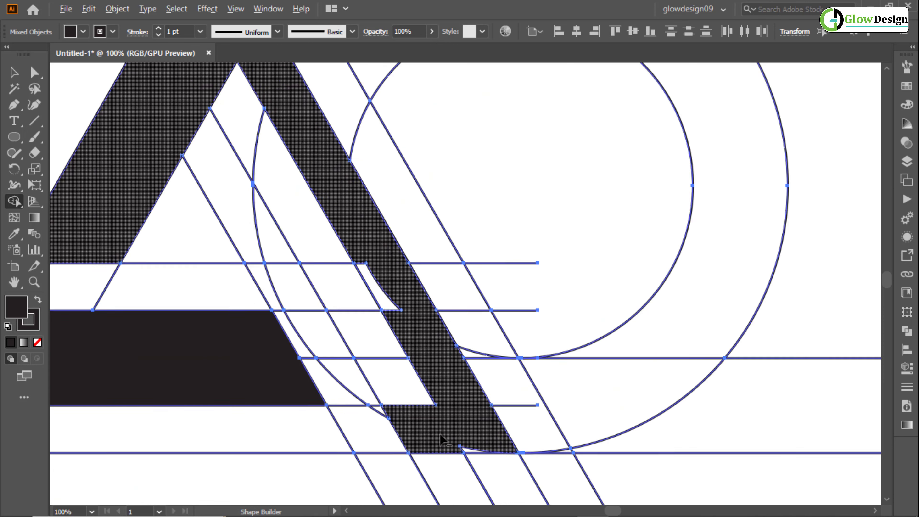
drag(472, 457, 470, 450)
mouse_move(410, 427)
mouse_down()
mouse_move(378, 347)
mouse_move(356, 236)
mouse_move(322, 202)
mouse_move(326, 276)
mouse_up()
drag(283, 181, 344, 312)
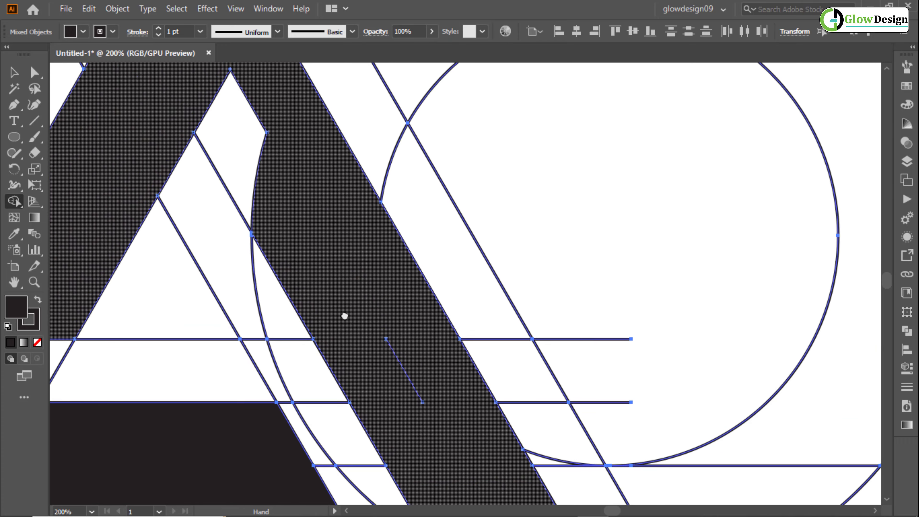
mouse_move(282, 220)
mouse_down()
mouse_move(328, 302)
mouse_move(251, 191)
mouse_up()
alt+scroll(270, 209, down, 2)
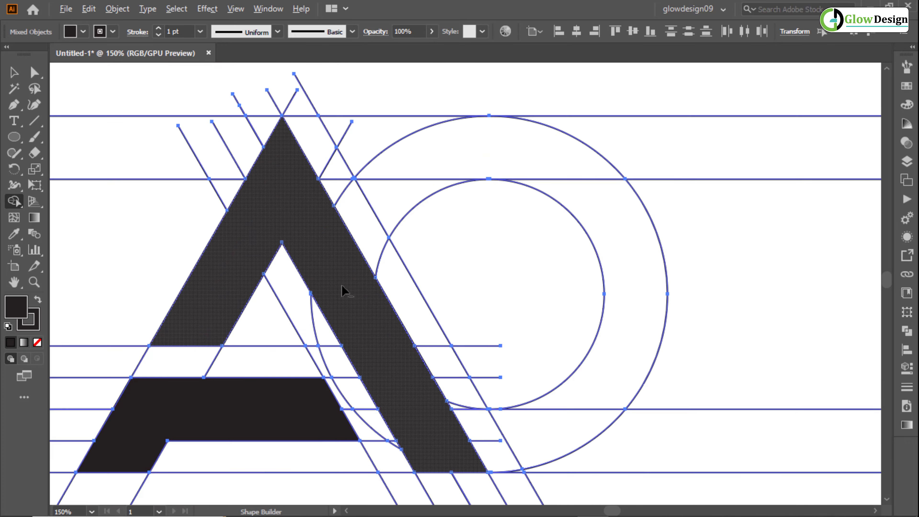
drag(339, 324, 243, 269)
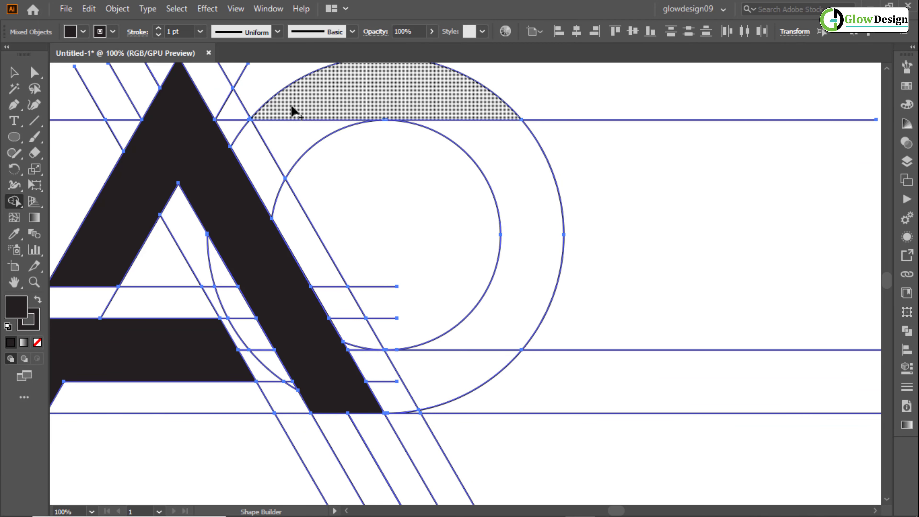
- Merge the top band and the ring's right side into a black D shape, cut off along the outermost slanted line
drag(297, 106, 273, 162)
drag(219, 126, 274, 166)
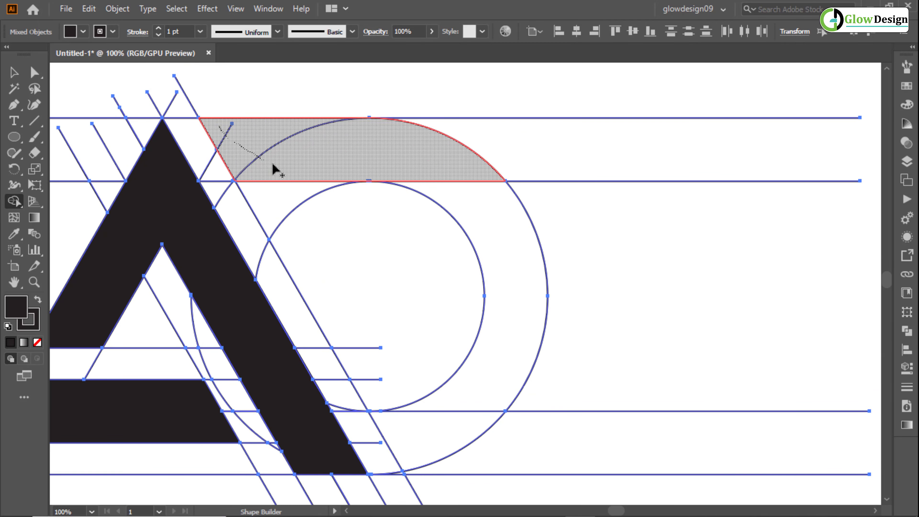
mouse_move(339, 167)
mouse_down()
mouse_move(416, 173)
mouse_move(481, 225)
mouse_up()
mouse_move(510, 329)
mouse_down()
mouse_move(483, 382)
mouse_move(448, 421)
mouse_move(415, 436)
mouse_up()
scroll(242, 166, up, 2)
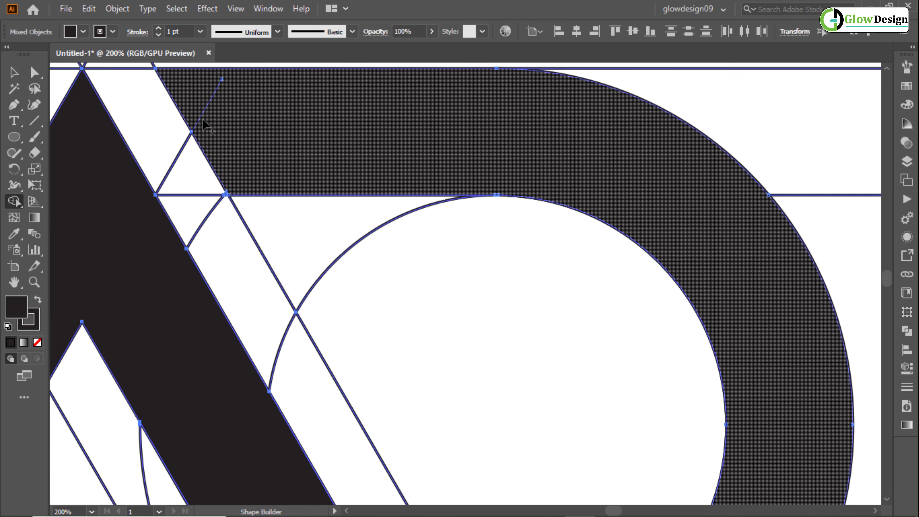
alt+click(198, 121)
scroll(266, 169, down, 1)
drag(312, 158, 462, 115)
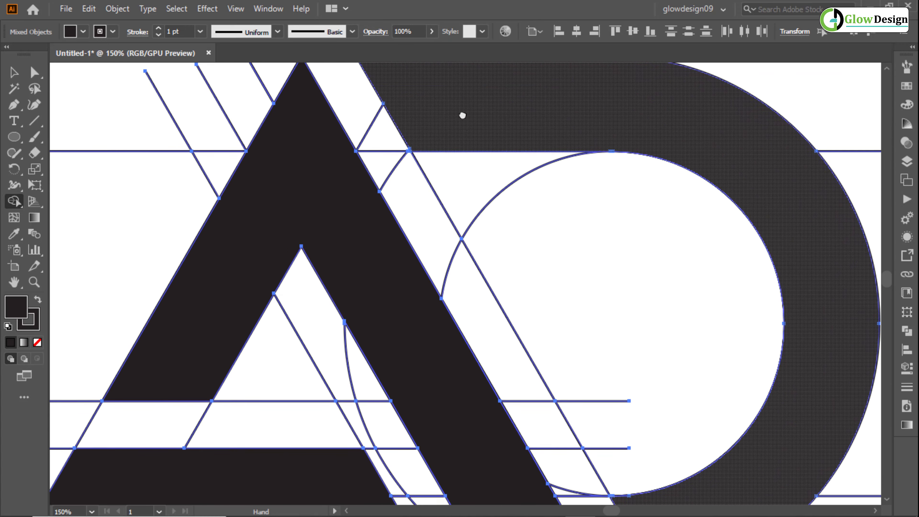
drag(384, 304, 277, 135)
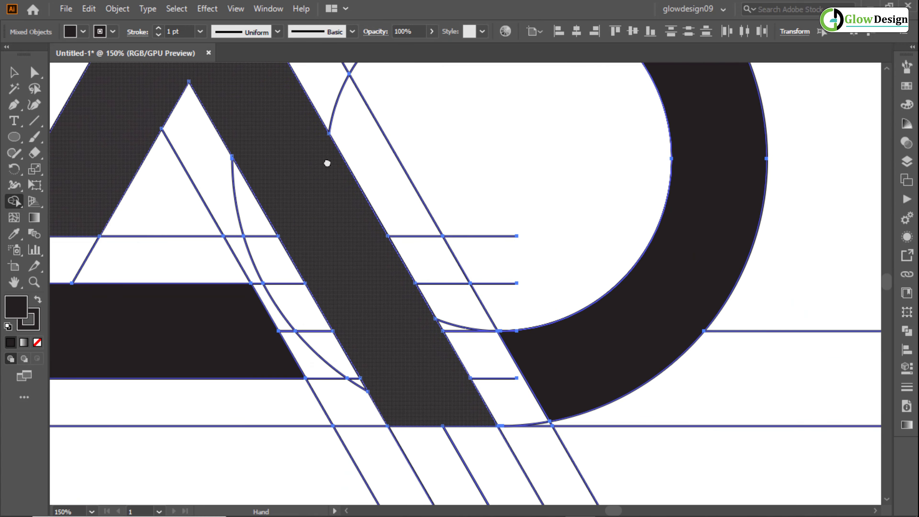
drag(327, 163, 305, 225)
scroll(306, 223, down, 2)
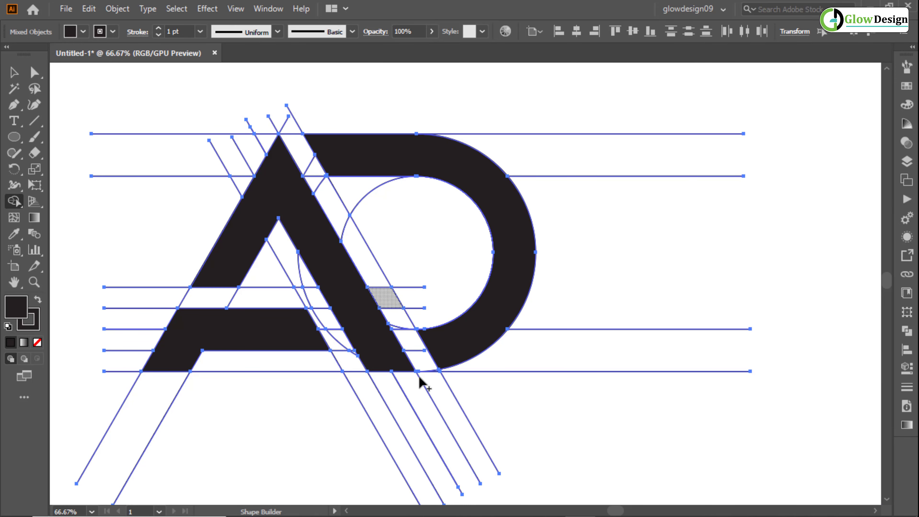
- Ungroup the A shapes from the leftover slanted leg lines and deselect everything
key(v)
click(349, 314)
right_click(352, 303)
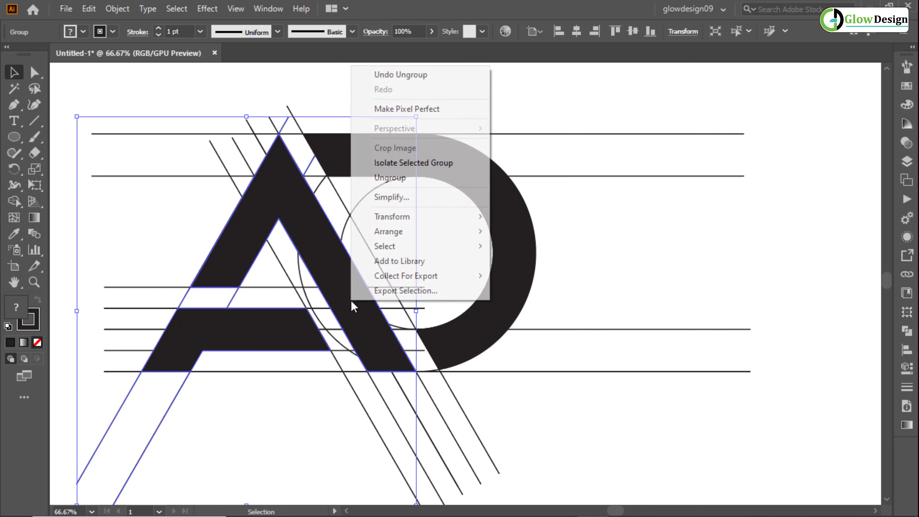
click(448, 178)
click(603, 227)
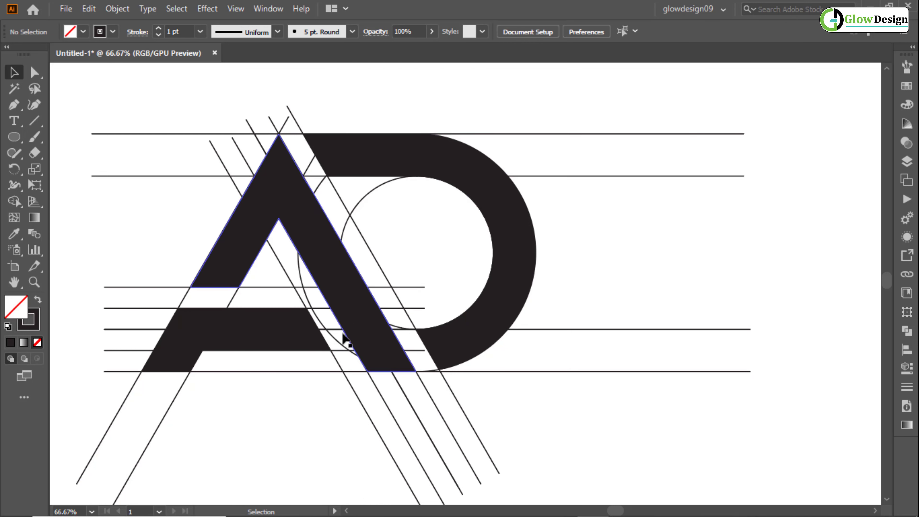
- Select the A's two black pieces and the D together and move them off the construction lines to the artboard's right side
click(287, 338)
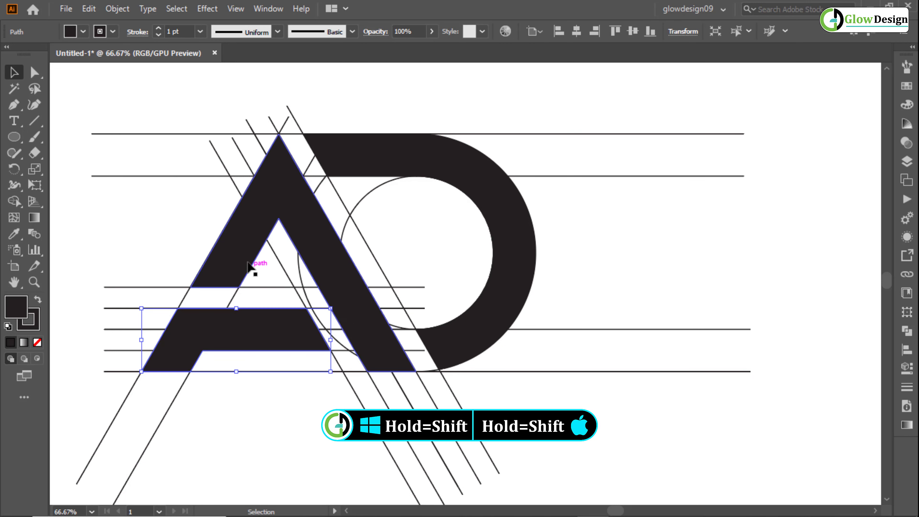
shift+click(246, 250)
shift+click(499, 321)
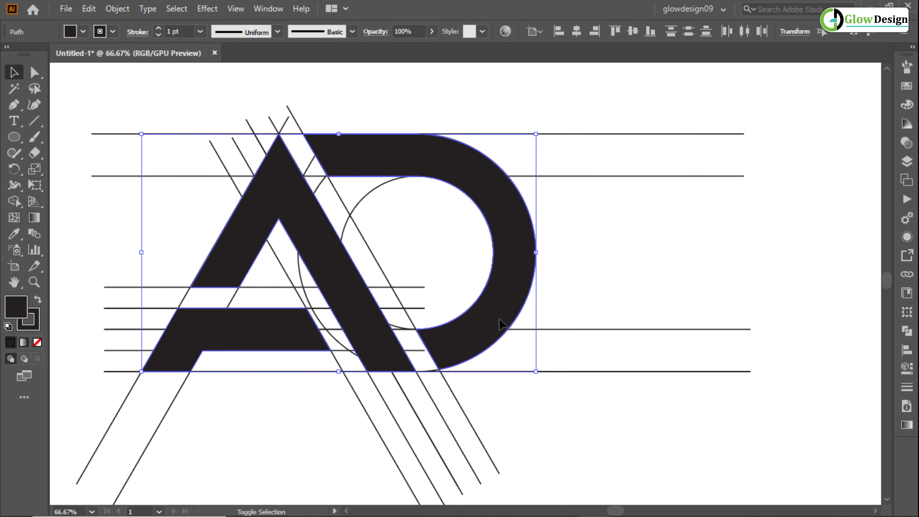
scroll(509, 324, down, 1)
drag(568, 301, 363, 302)
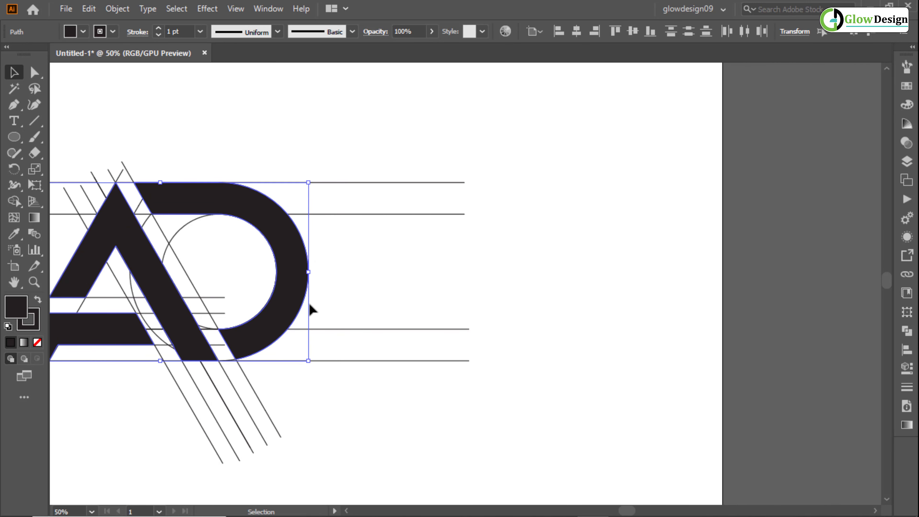
drag(293, 311, 702, 271)
click(489, 437)
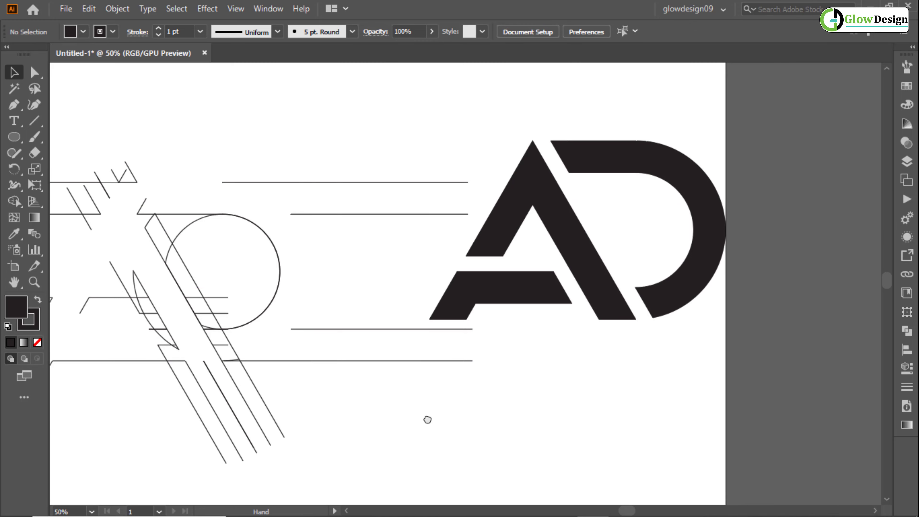
- Delete all leftover construction lines and circle segments, including the two vertical lines, keeping only the AD logo
drag(426, 419, 536, 411)
mouse_move(105, 159)
mouse_down()
mouse_move(469, 464)
mouse_move(505, 474)
mouse_up()
key(Delete)
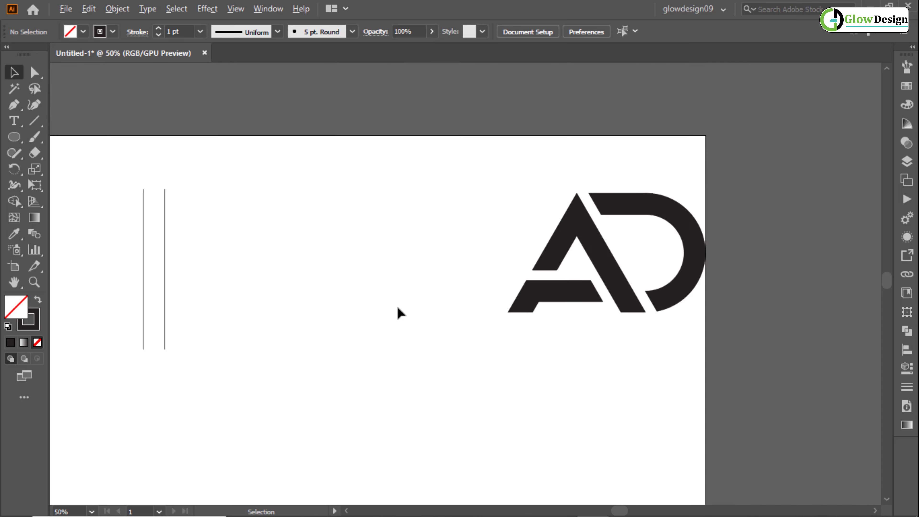
drag(102, 250, 226, 319)
key(Delete)
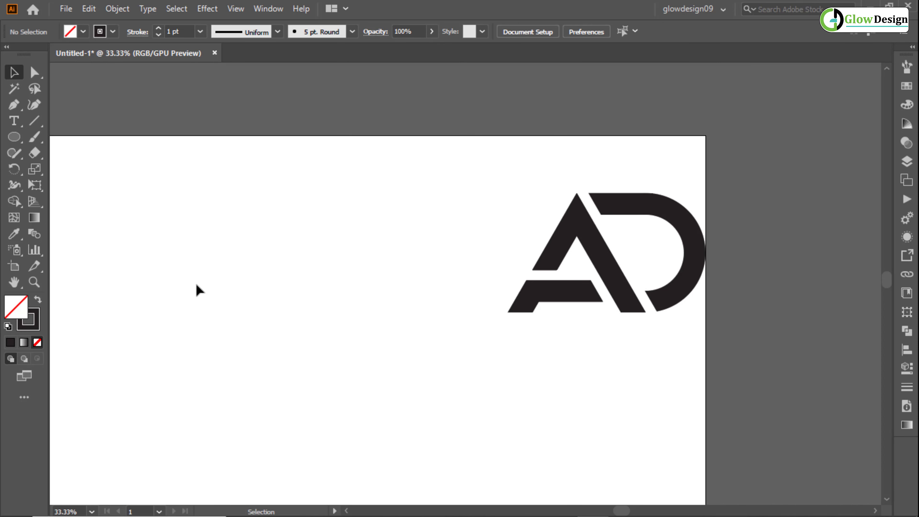
- Select the complete AD logo, move it left into the artboard's empty area, and deselect it
scroll(347, 290, up, 1)
drag(725, 270, 802, 369)
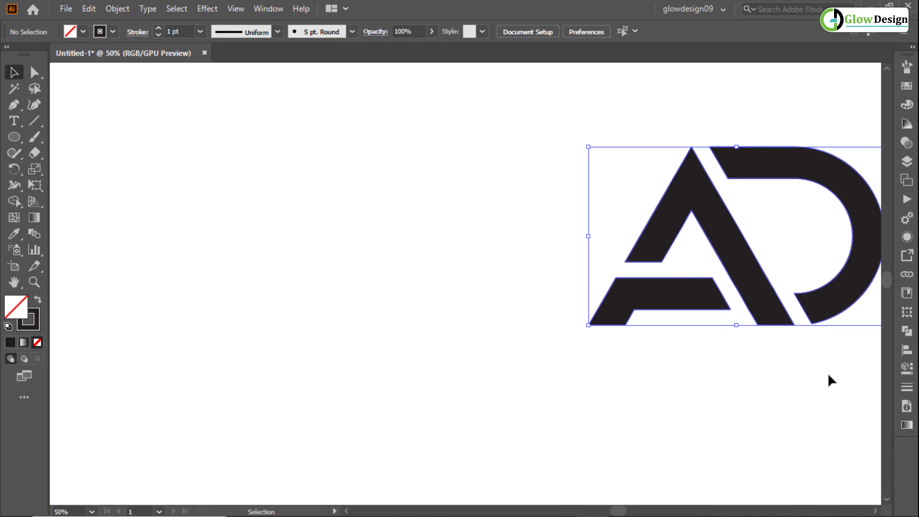
drag(823, 311, 454, 355)
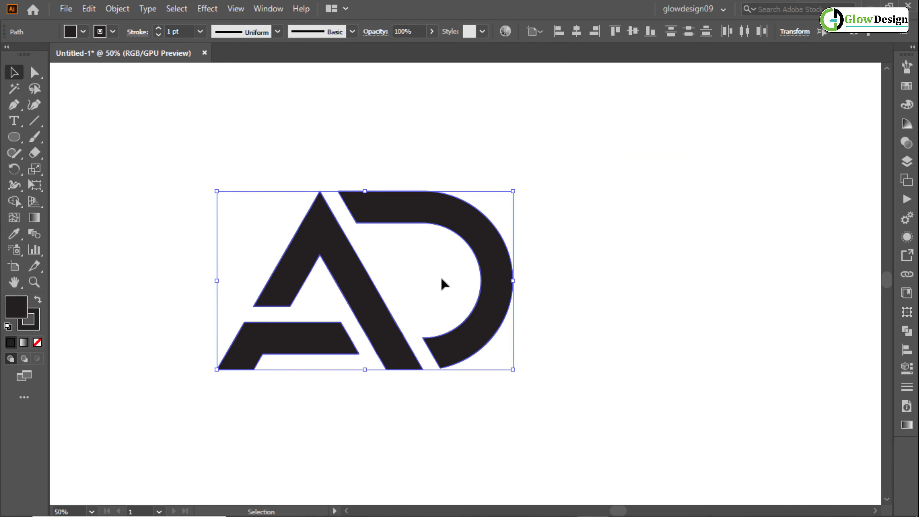
click(536, 159)
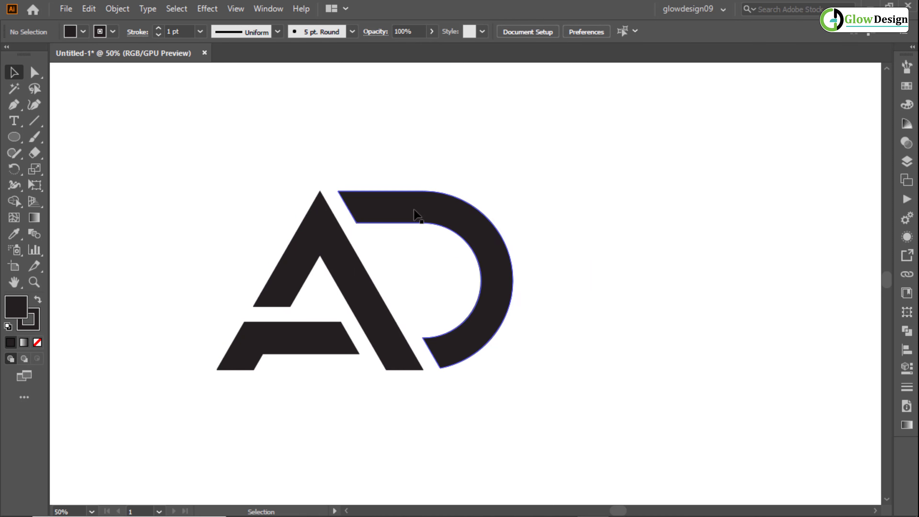
- Set the stroke weight of the A's two pieces and the D to 8 pt and deselect them
drag(246, 216, 320, 250)
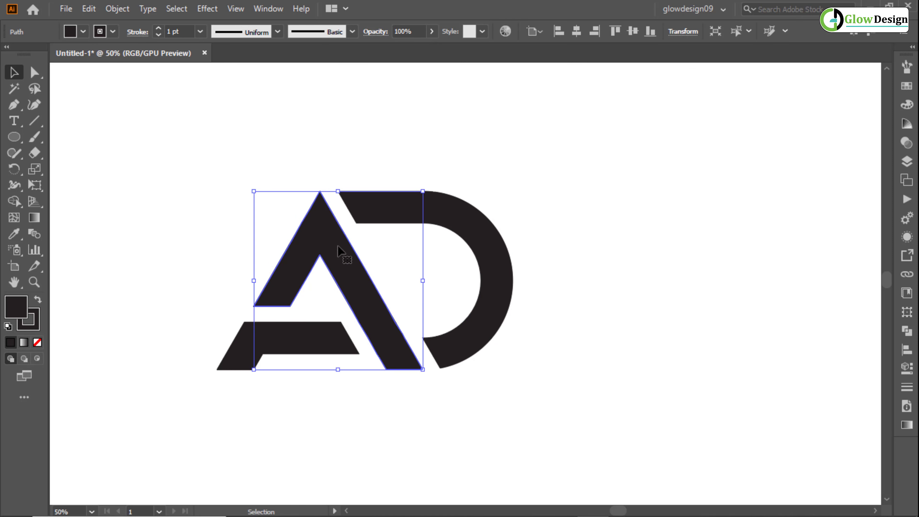
shift+click(505, 290)
shift+click(326, 336)
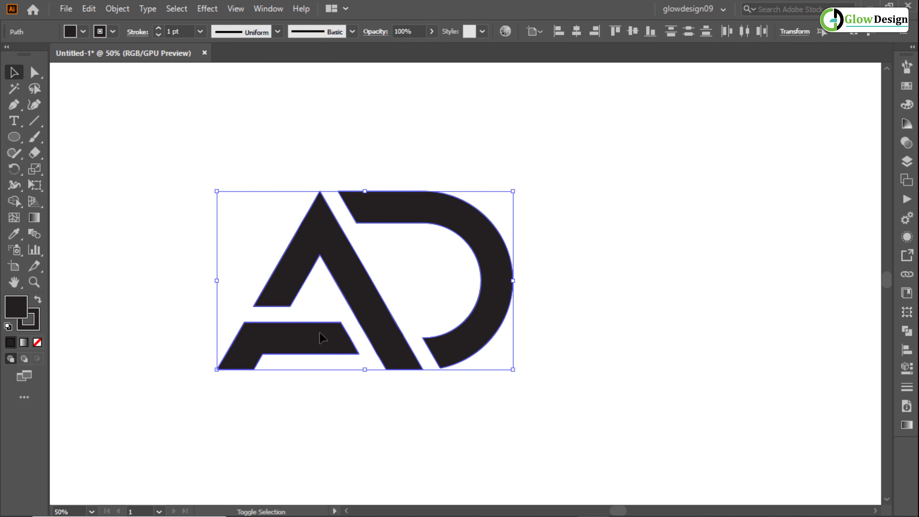
click(158, 29)
click(158, 29)
click(159, 29)
click(159, 29)
click(158, 29)
click(158, 29)
click(159, 29)
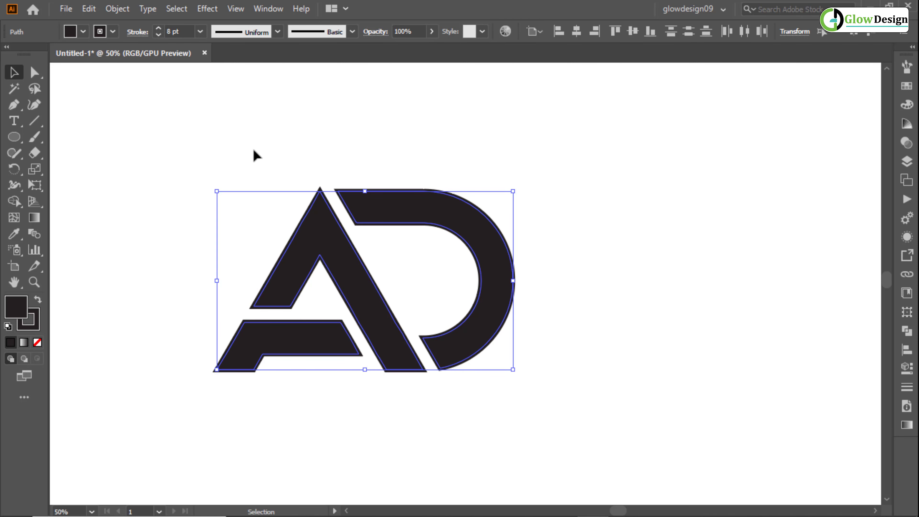
click(255, 153)
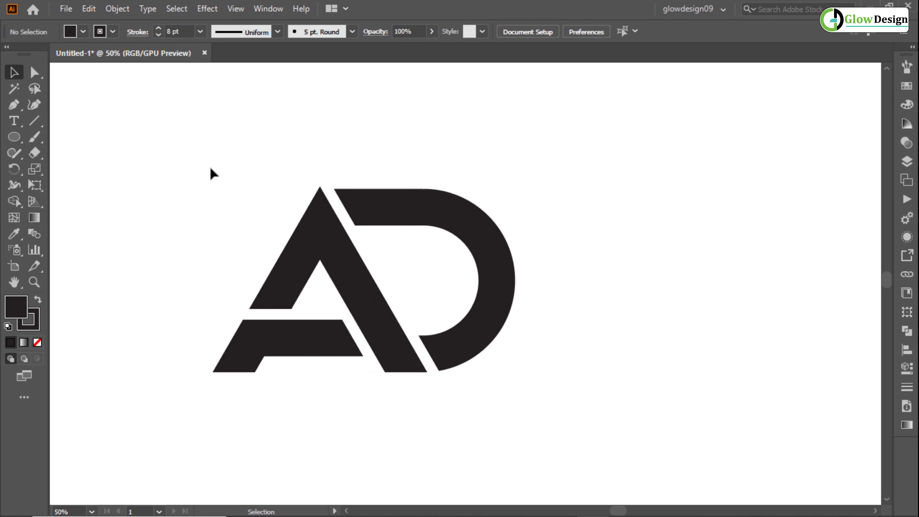
- Set the stroke weight of all three AD logo pieces to 6 pt and deselect them
drag(226, 128, 460, 405)
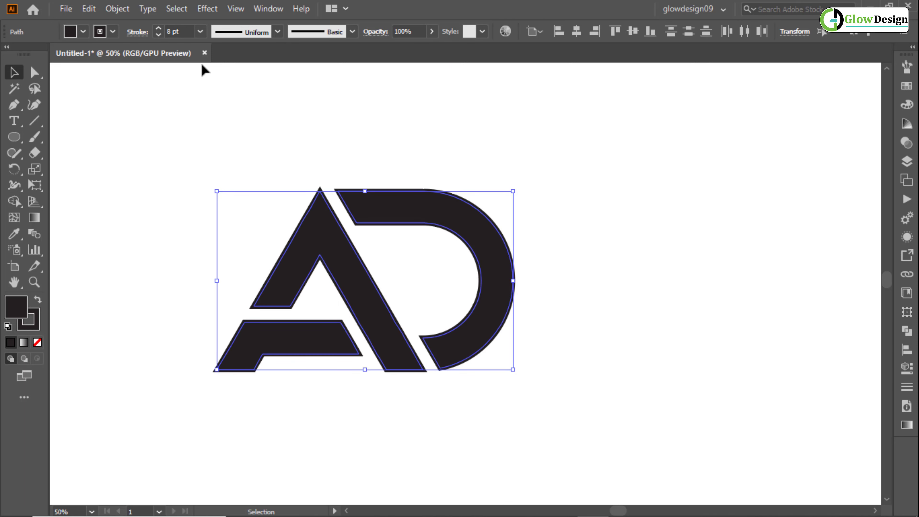
click(160, 33)
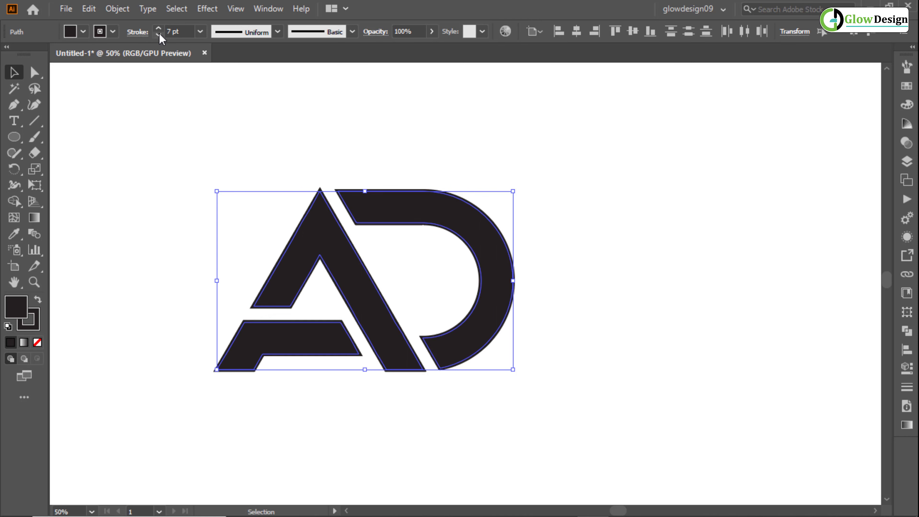
click(159, 33)
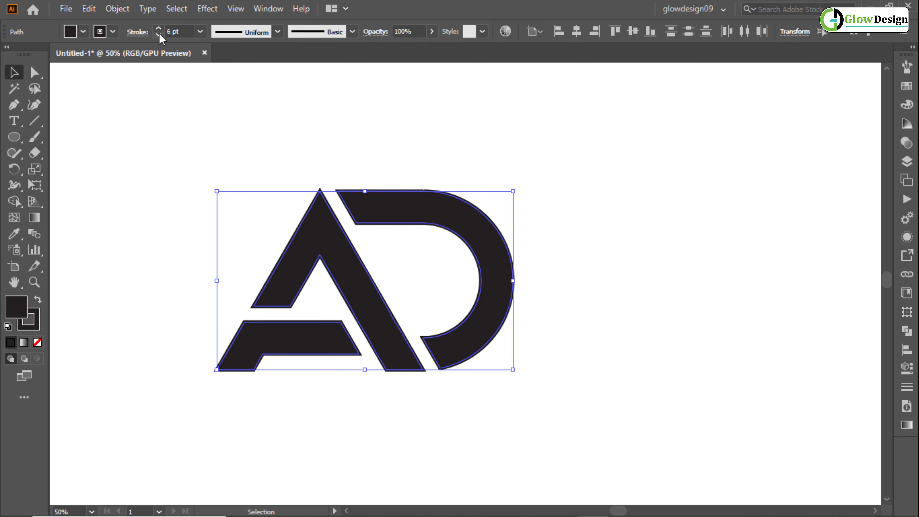
click(229, 174)
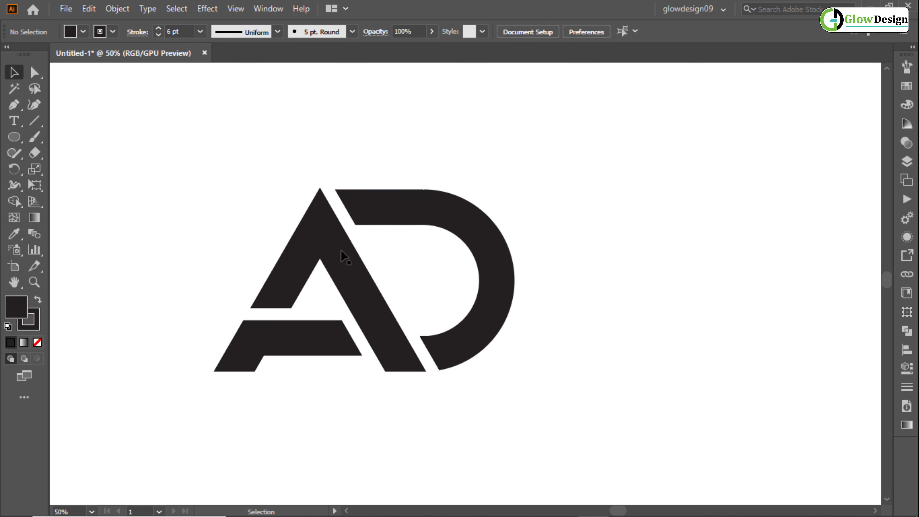
- Convert the strokes of all three AD logo pieces to filled shapes with Outline Stroke
drag(220, 183, 487, 429)
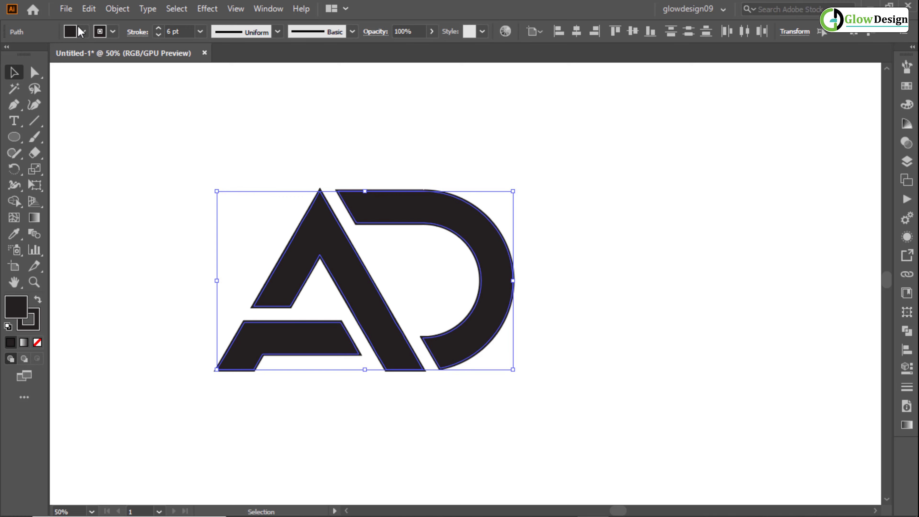
click(117, 8)
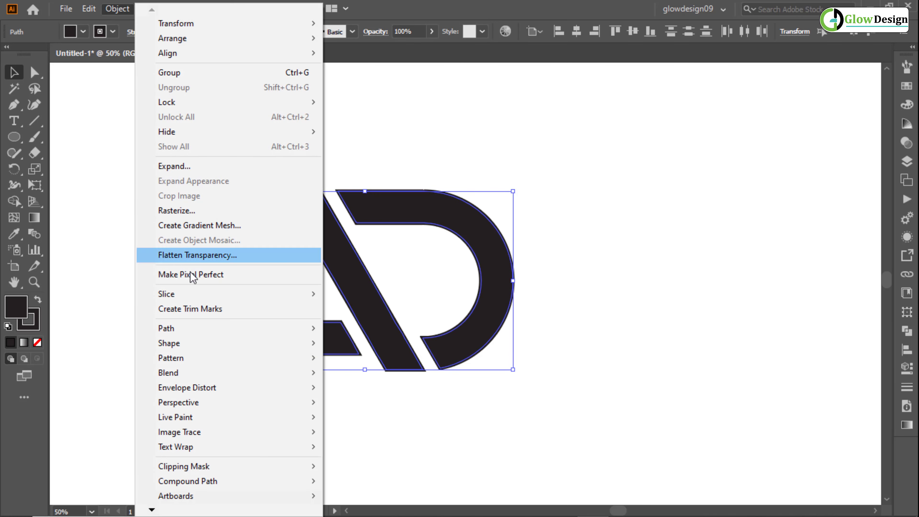
mouse_move(195, 329)
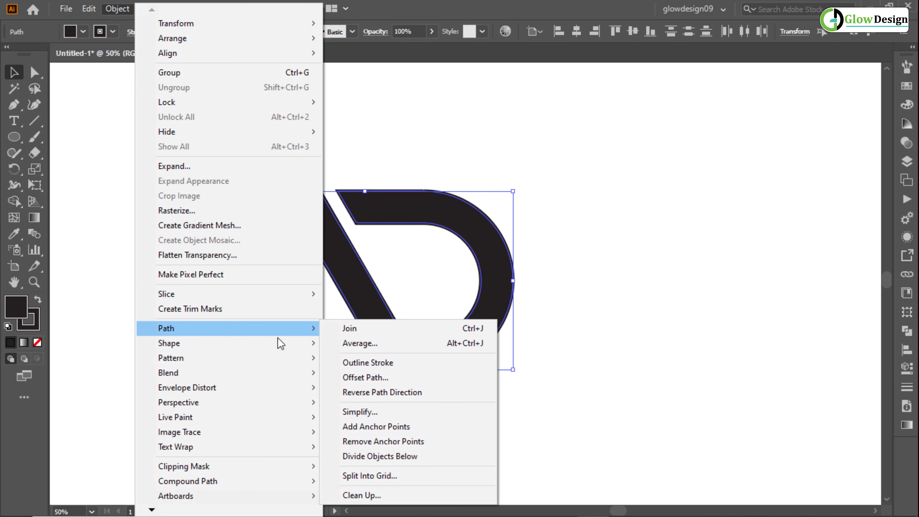
click(353, 363)
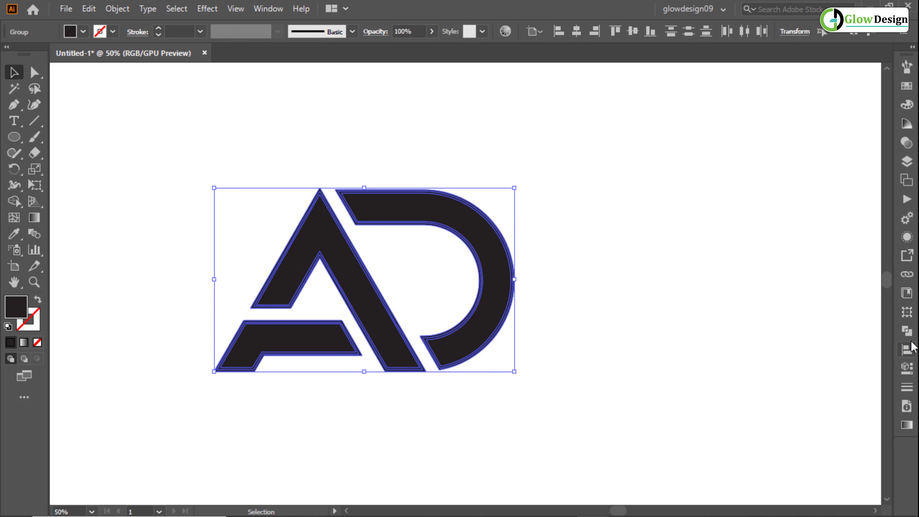
- Unite the outlined strokes with the letter fills using the Pathfinder's Unite mode, and deselect the result
click(910, 335)
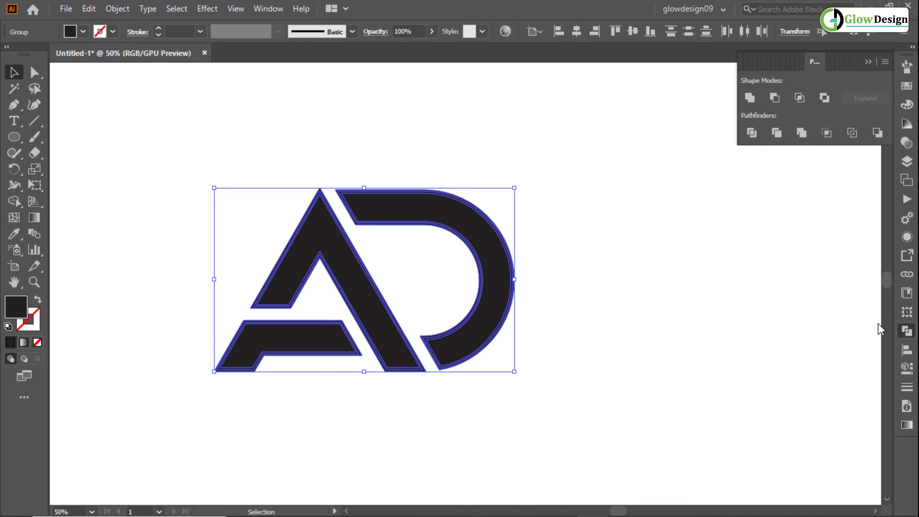
click(749, 98)
click(579, 170)
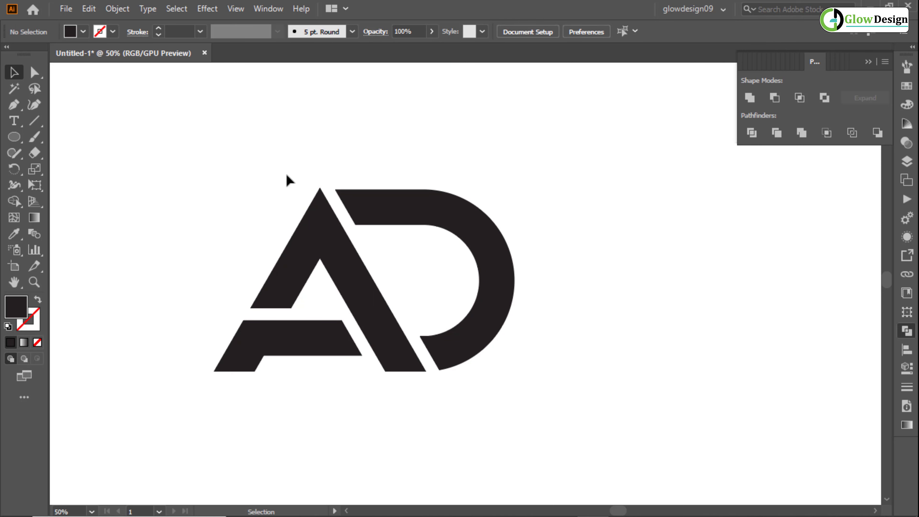
- Ungroup the united AD logo into separate pieces, deselect them and collapse the Pathfinder options
drag(220, 175, 431, 371)
right_click(376, 310)
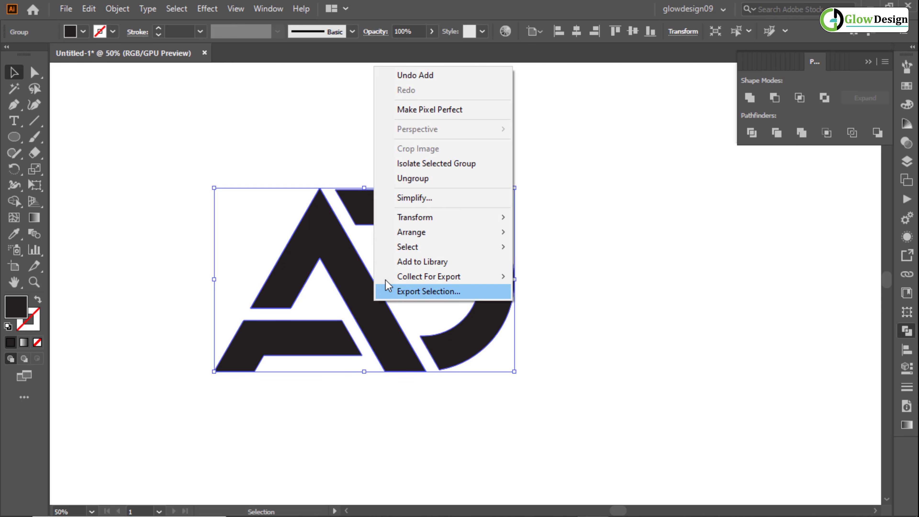
click(425, 178)
click(557, 183)
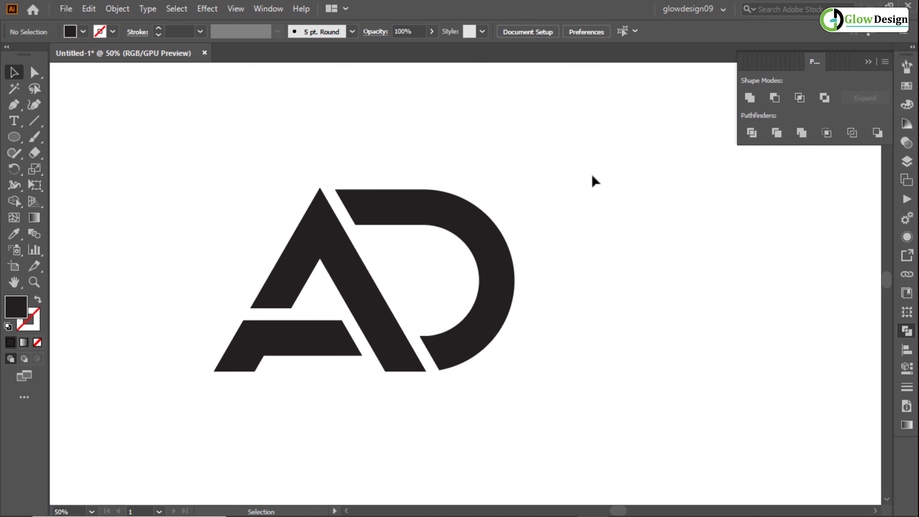
click(870, 62)
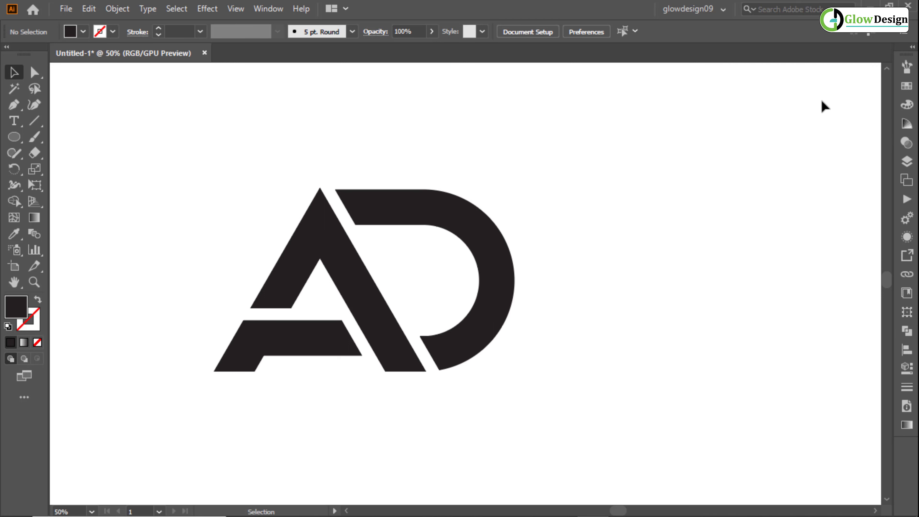
- Fill the D shape with green 00860f and deselect it
click(494, 307)
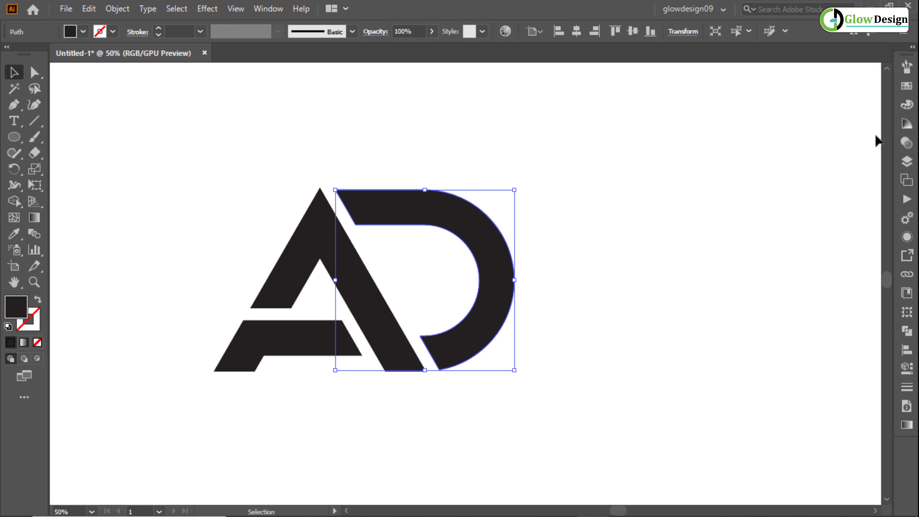
click(907, 105)
drag(792, 180, 792, 193)
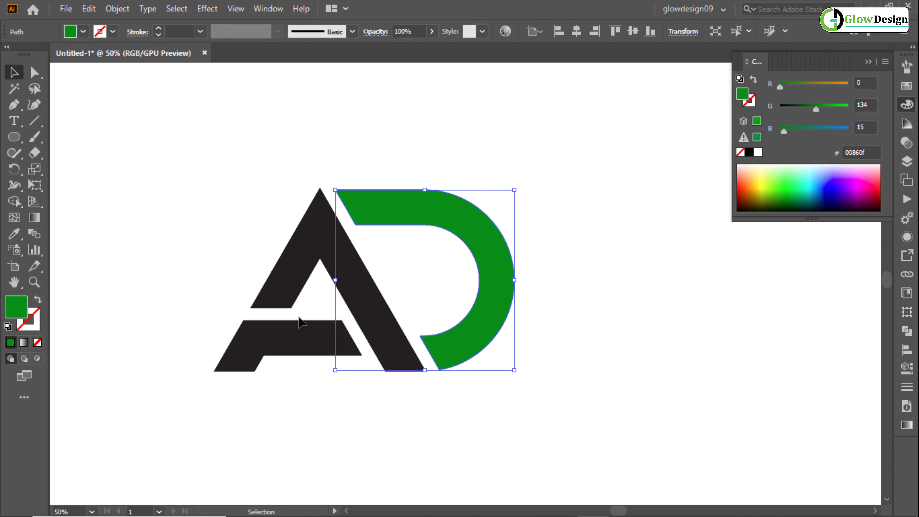
key(alt)
click(139, 144)
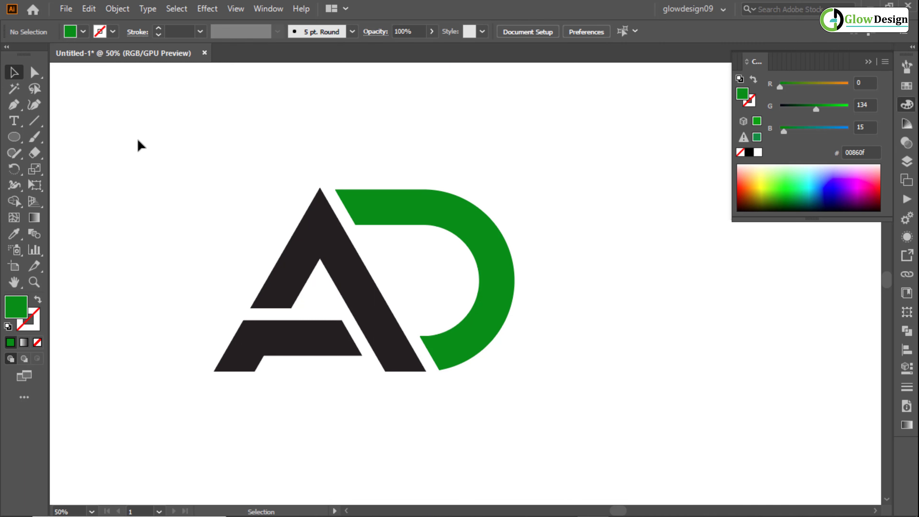
- Copy the D's green fill onto the A's lower crossbar piece with the Eyedropper, deselect it and collapse the color options
click(258, 342)
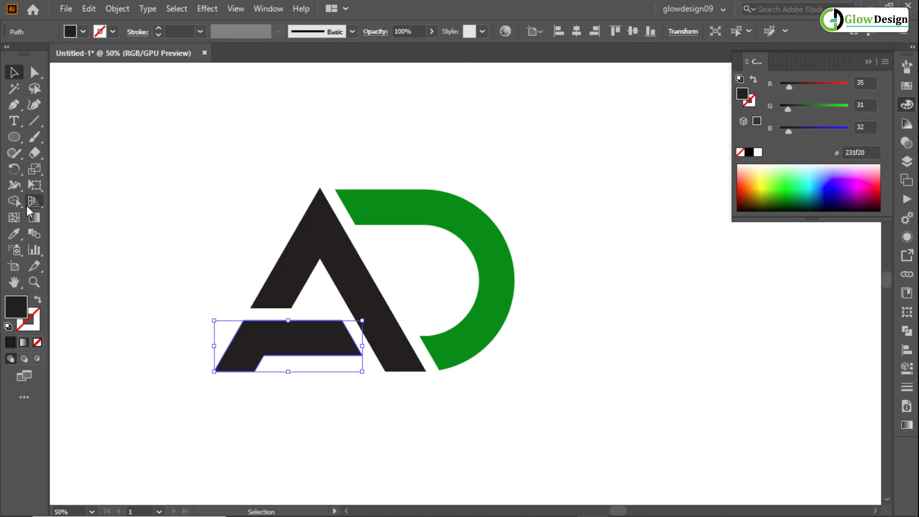
click(15, 234)
click(390, 209)
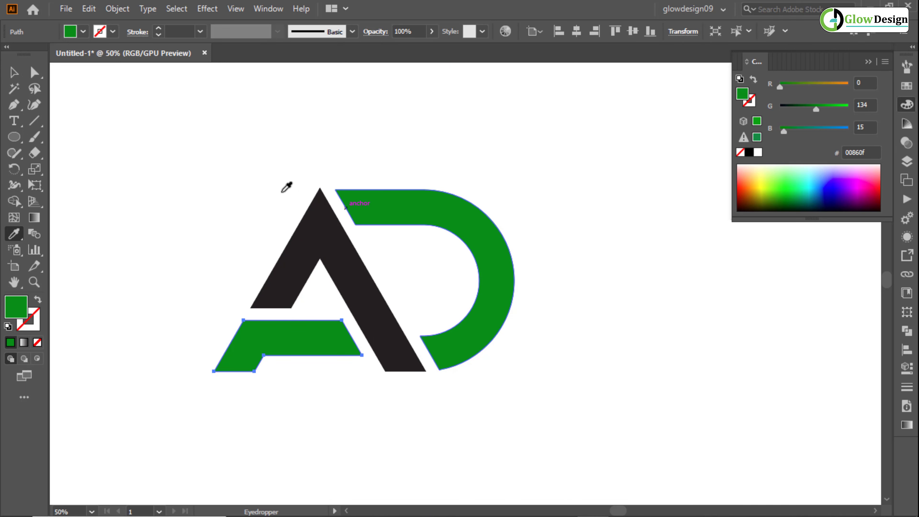
click(14, 72)
click(201, 123)
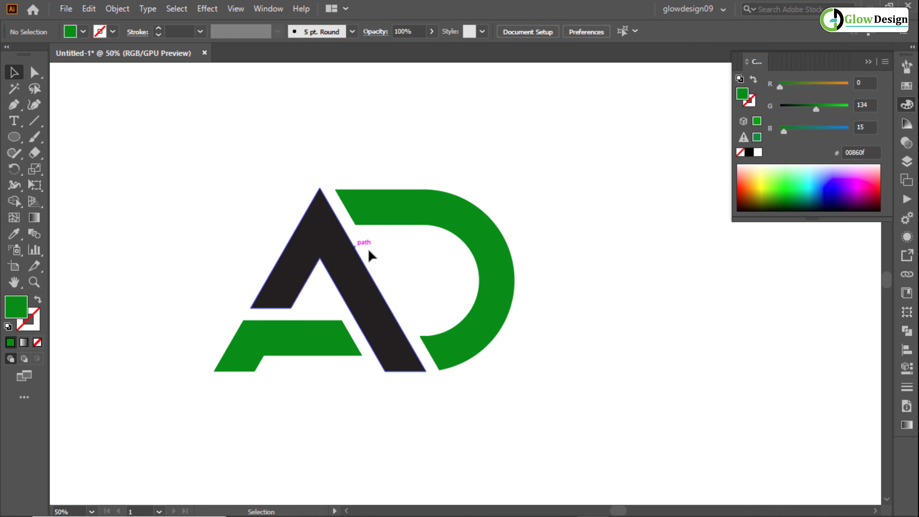
click(868, 63)
drag(585, 178, 652, 180)
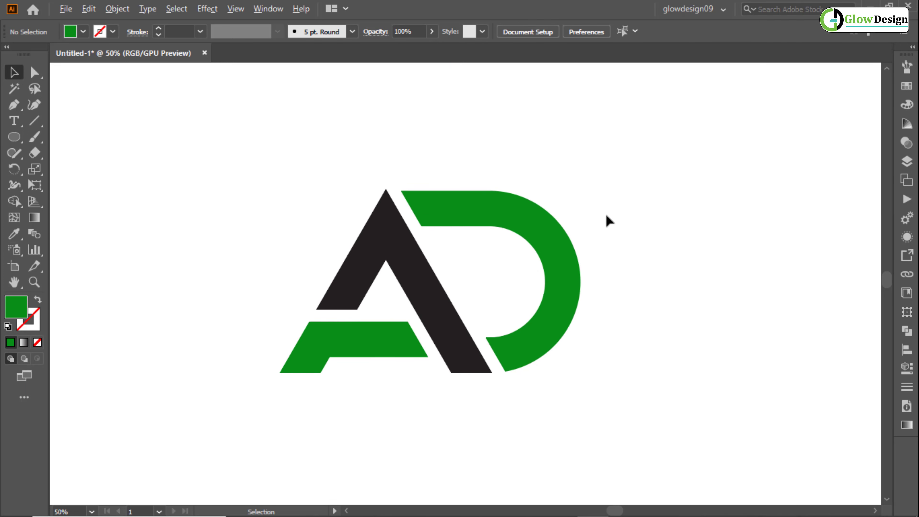
scroll(606, 216, up, 1)
drag(607, 216, 657, 196)
scroll(679, 185, up, 1)
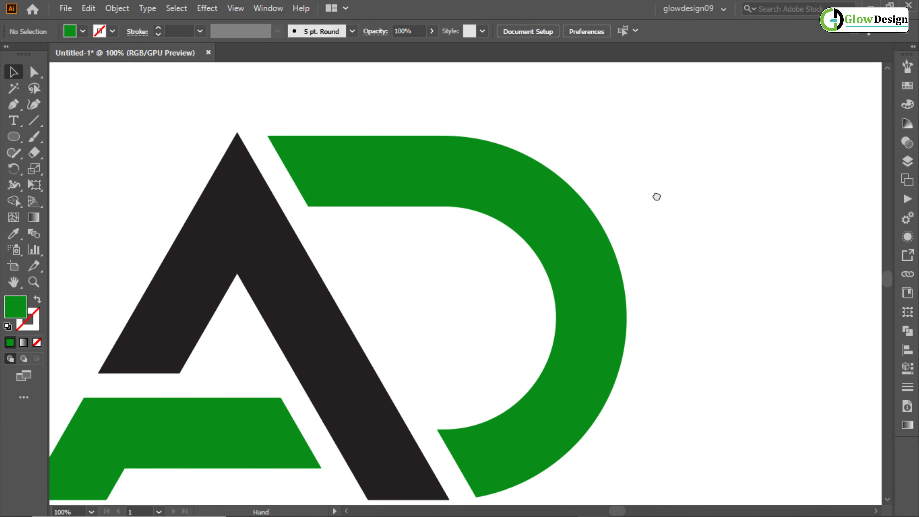